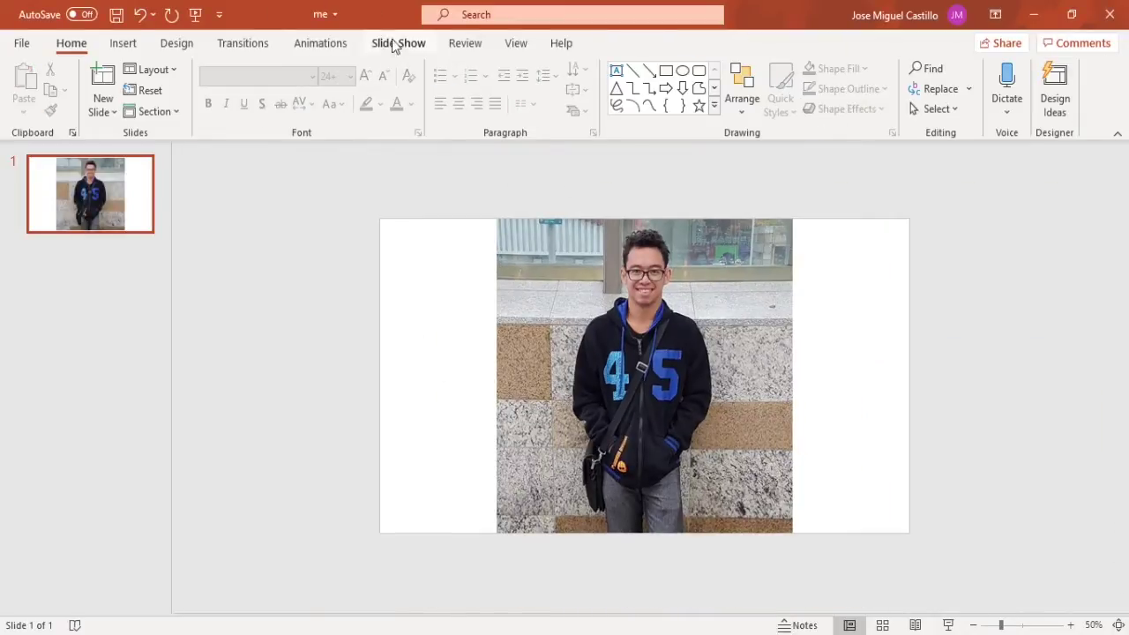
Insert the photo and set the slide size to portrait
click(111, 46)
click(176, 43)
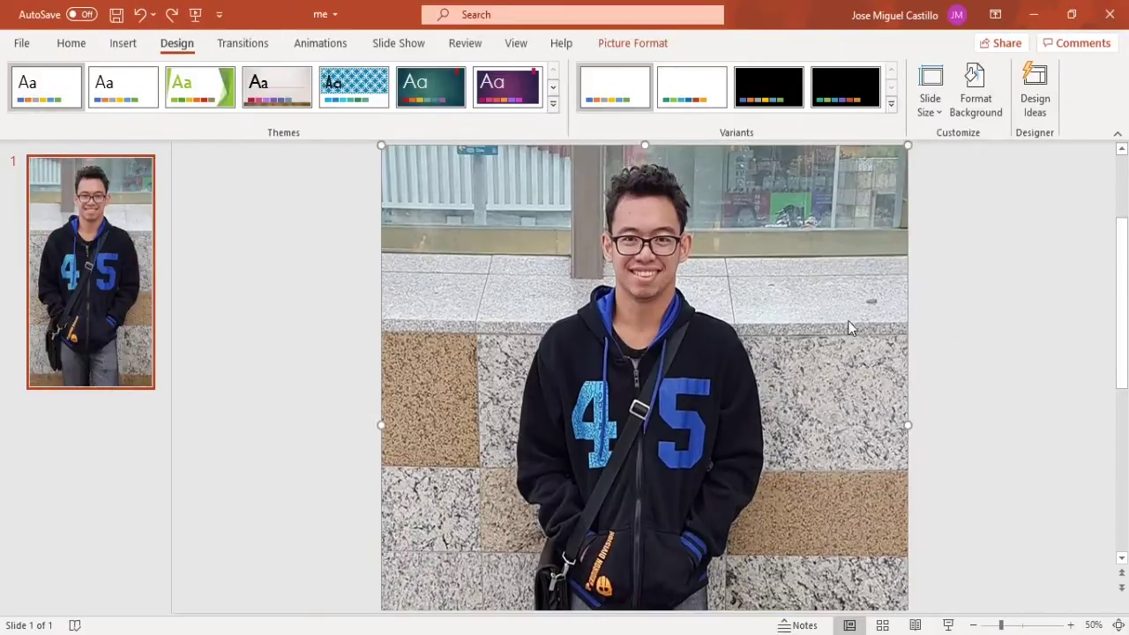
scroll(1033, 447, down, 3)
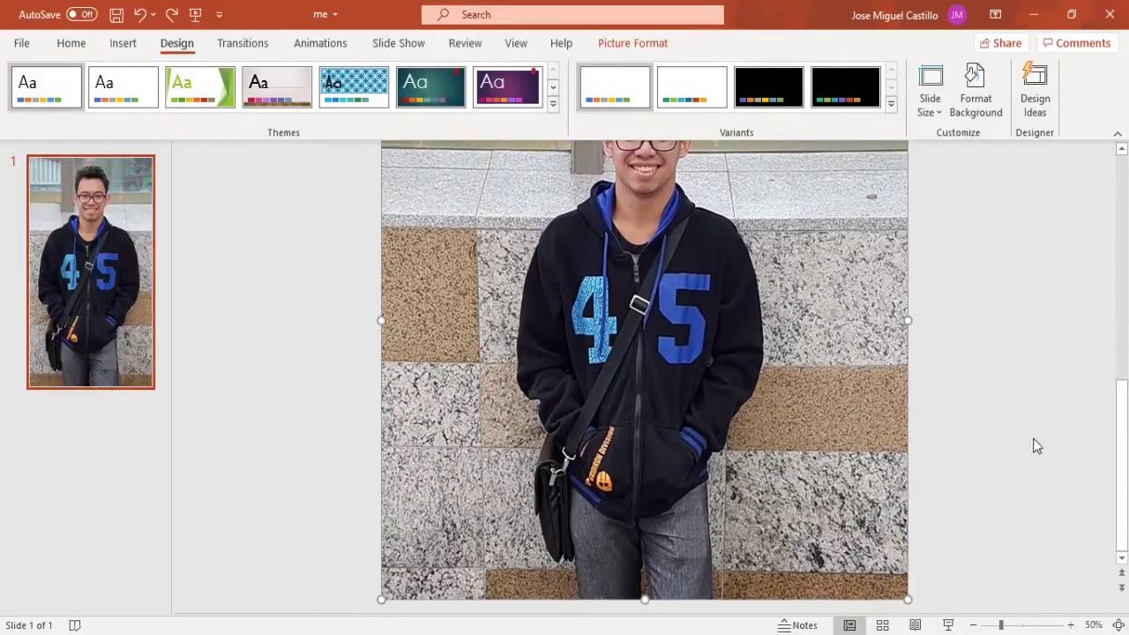
scroll(950, 200, up, 3)
Duplicate the slide, then crop slide 1's photo to the upper body and zoom in
key(ctrl+d)
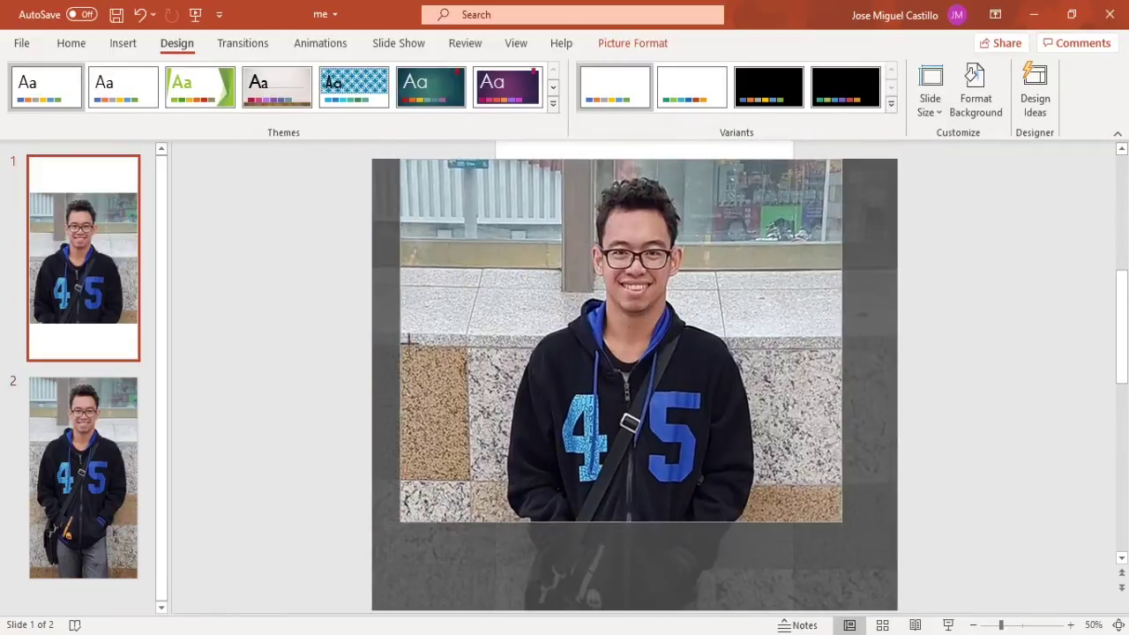
click(1020, 383)
click(1071, 624)
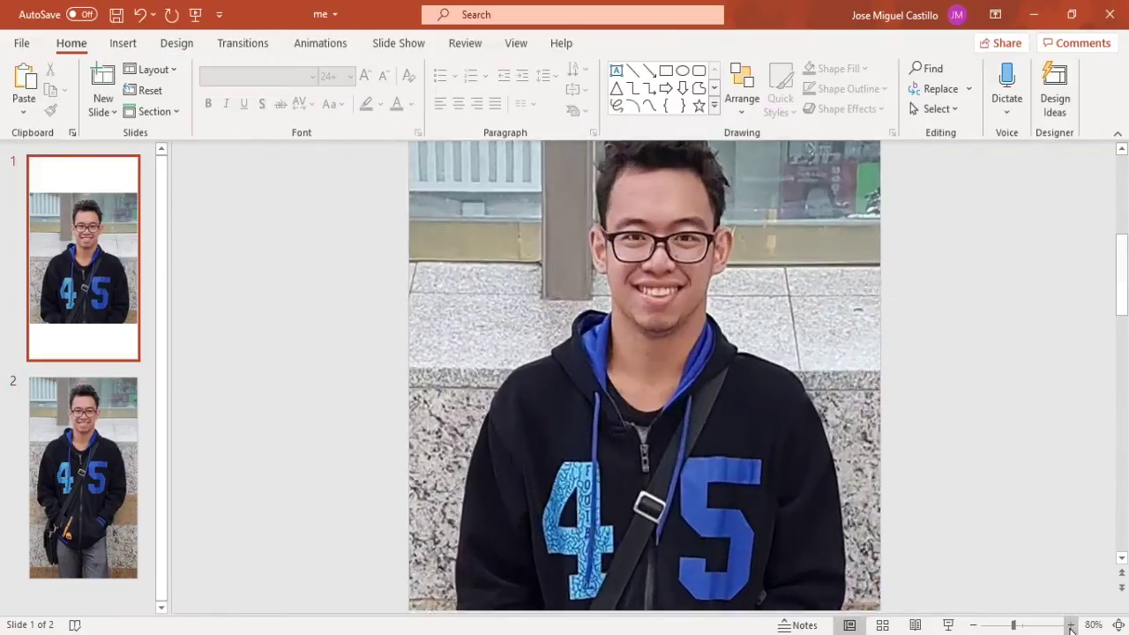
Trace a closed freeform curve around the hoodie torso
click(1070, 625)
scroll(917, 407, down, 2)
scroll(989, 363, up, 4)
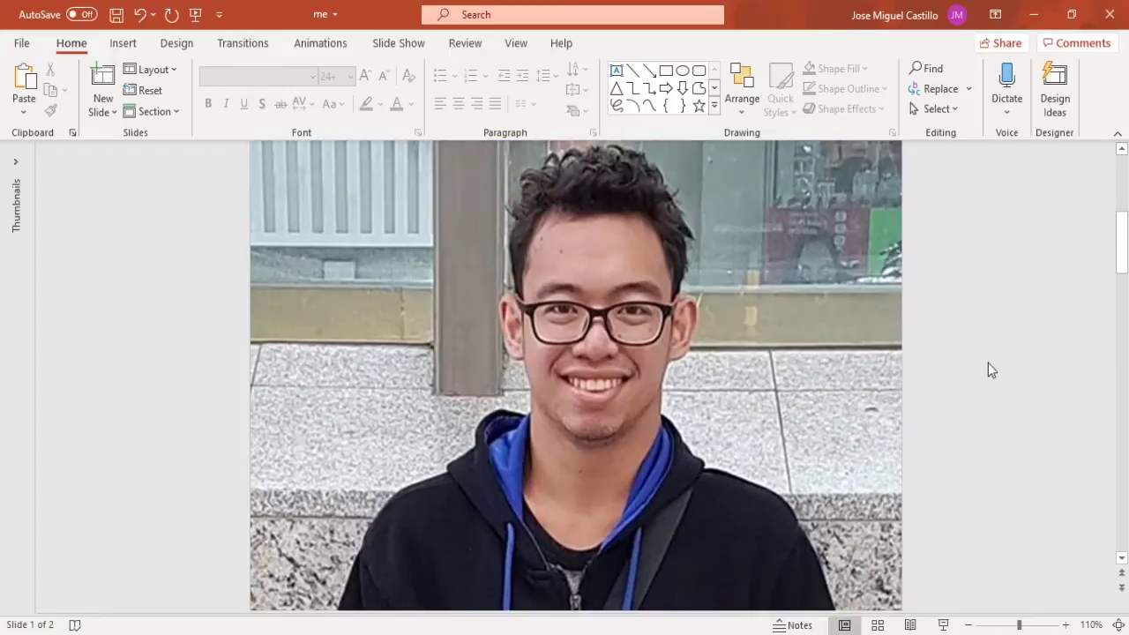
scroll(988, 363, down, 4)
scroll(780, 164, up, 5)
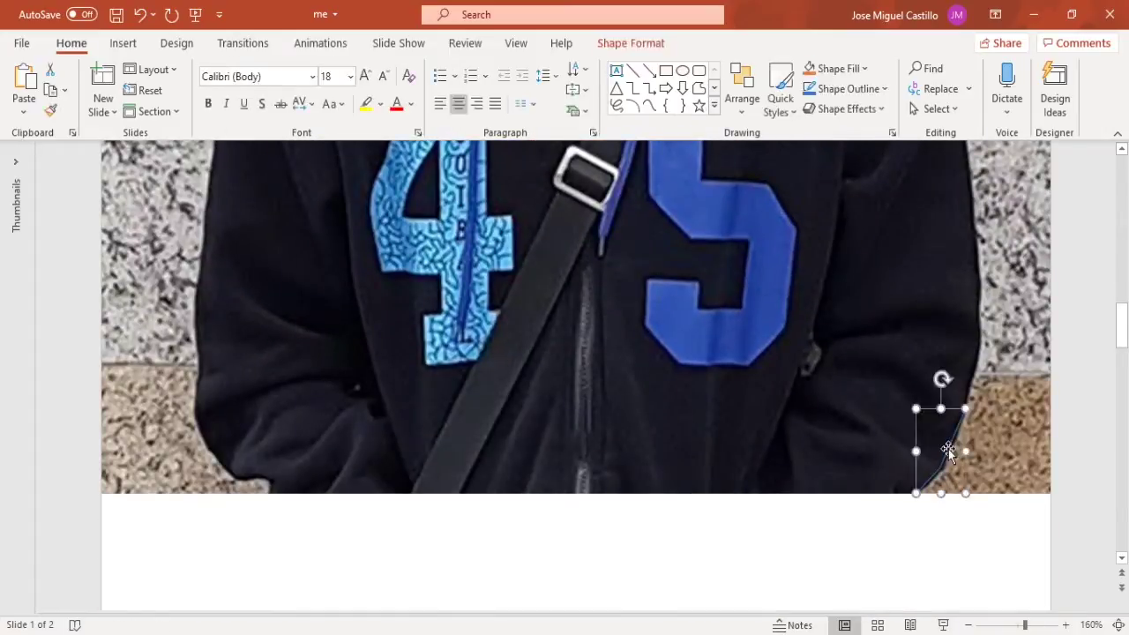
click(666, 105)
drag(975, 279, 908, 280)
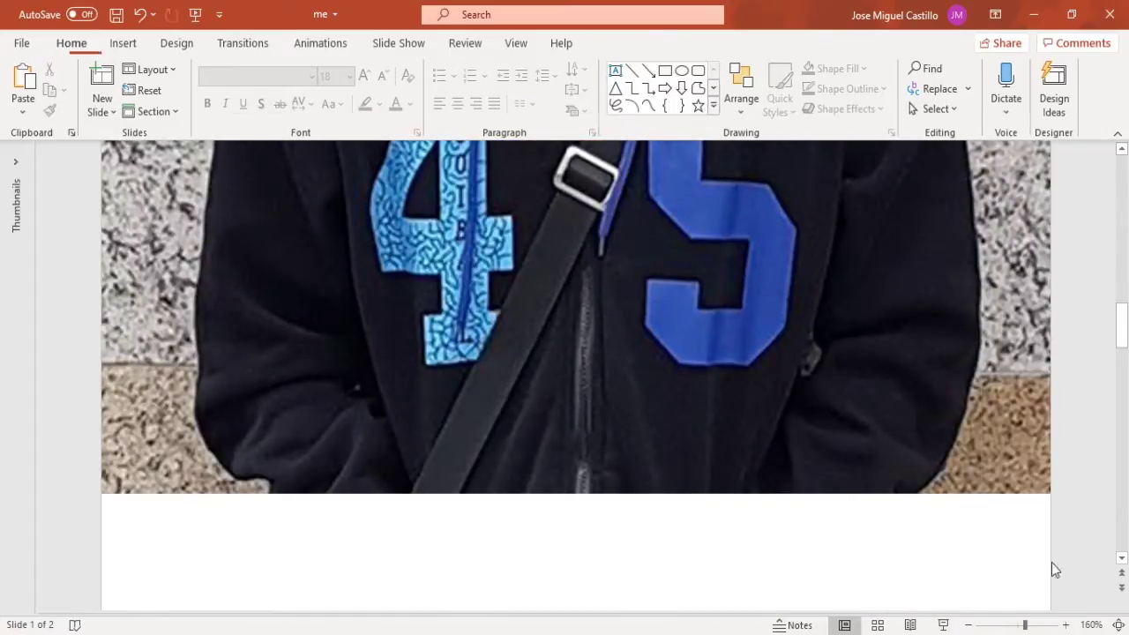
scroll(908, 279, down, 6)
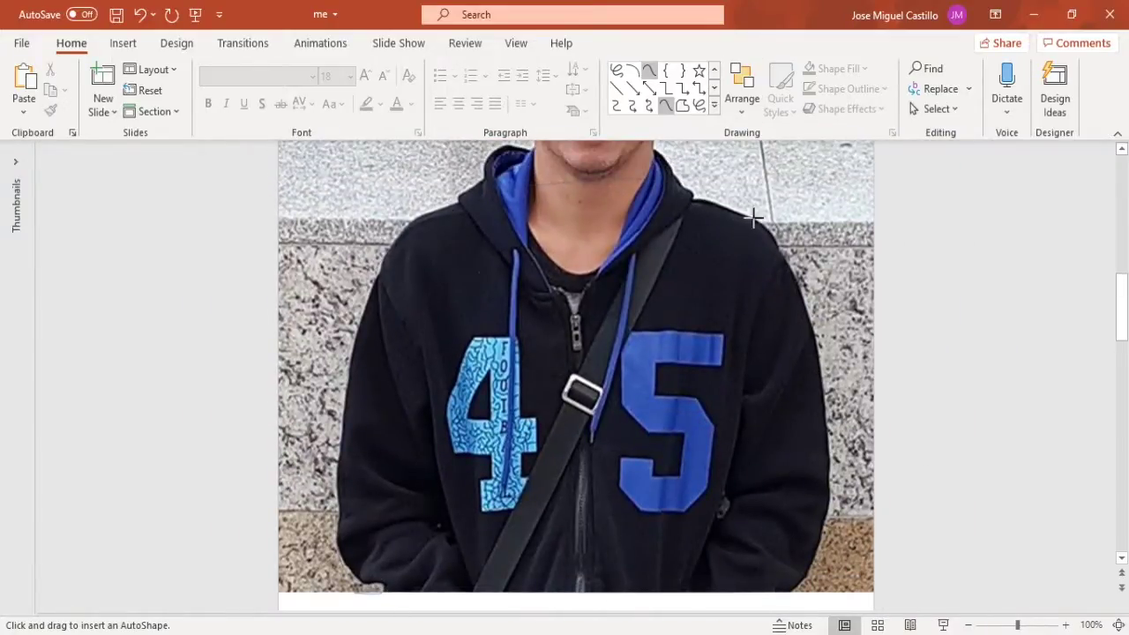
double_click(799, 583)
Reshape and round the torso shape's lower-right corner with Edit Points
scroll(983, 484, up, 4)
scroll(1117, 320, down, 3)
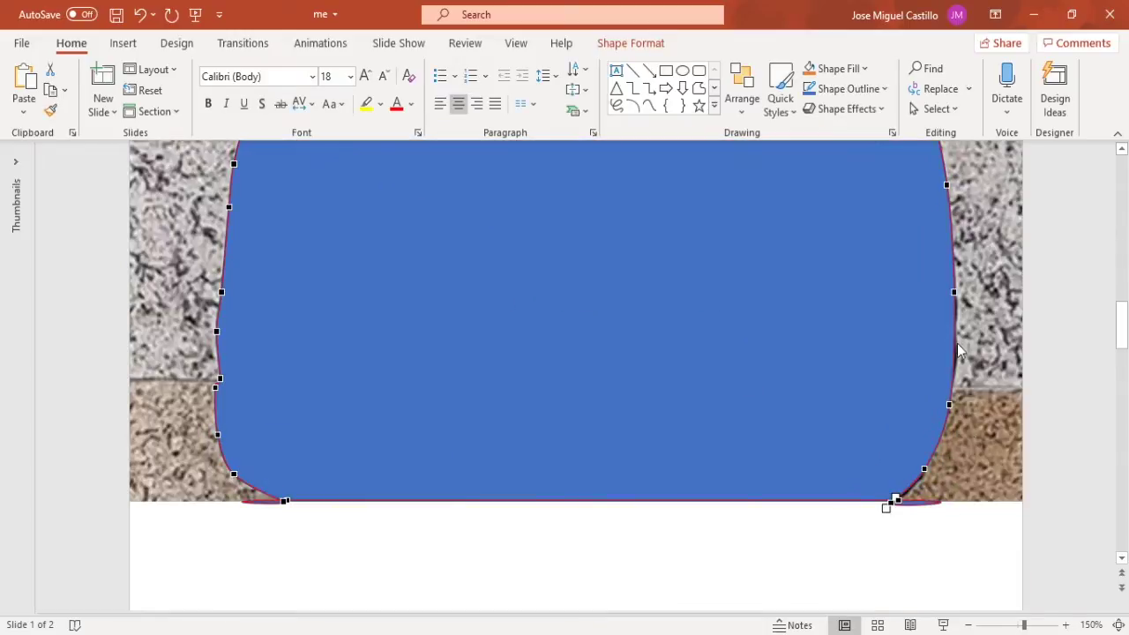
drag(849, 499, 843, 520)
drag(917, 485, 946, 493)
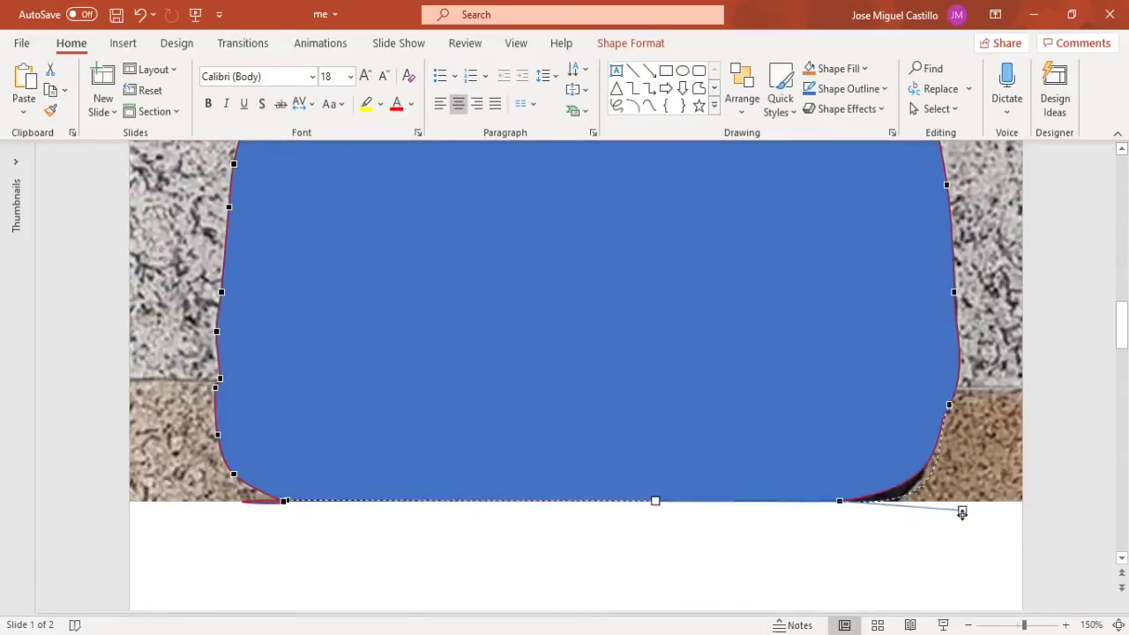
scroll(282, 315, up, 5)
key(Escape)
key(Escape)
Fill the torso shape dark navy, then delete that attempt
scroll(582, 294, down, 2)
click(583, 294)
key(Delete)
scroll(750, 388, down, 3)
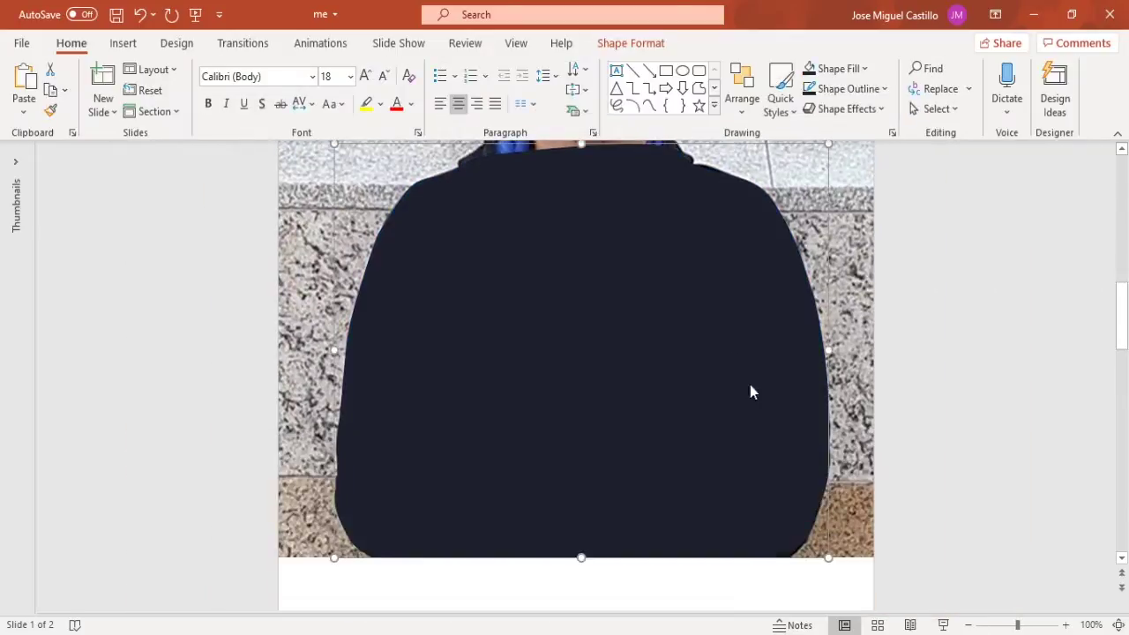
Undo and redo edits to restore the traced face shape
scroll(919, 416, up, 5)
key(ctrl+z)
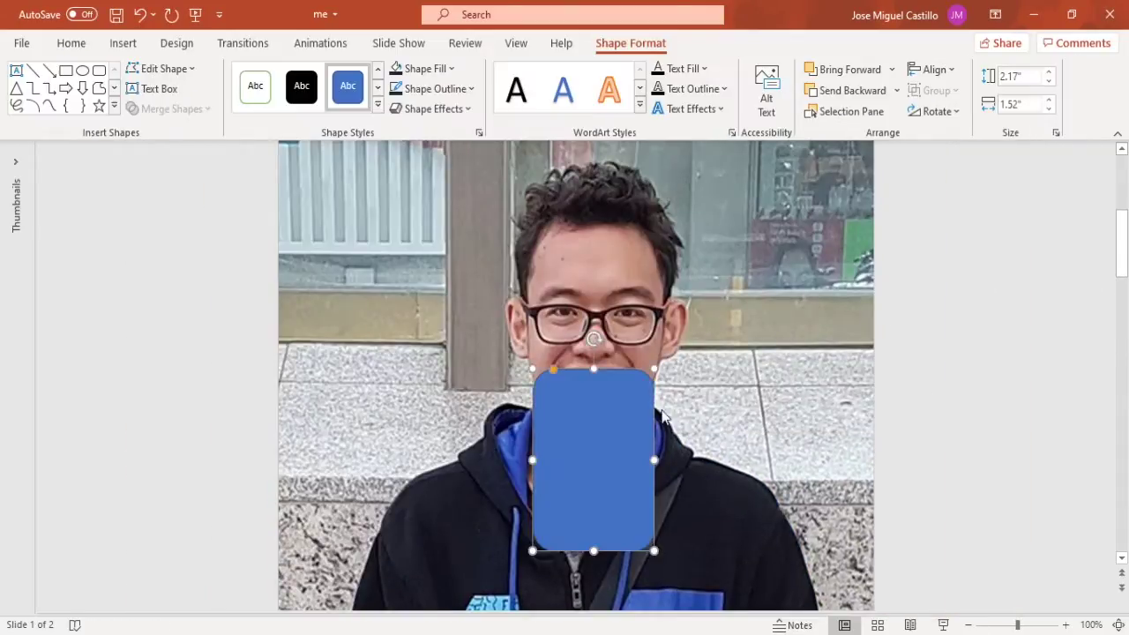
key(ctrl+z)
key(ctrl+z)
key(ctrl+z)
key(ctrl+z)
key(ctrl+y)
key(ctrl+y)
key(ctrl+y)
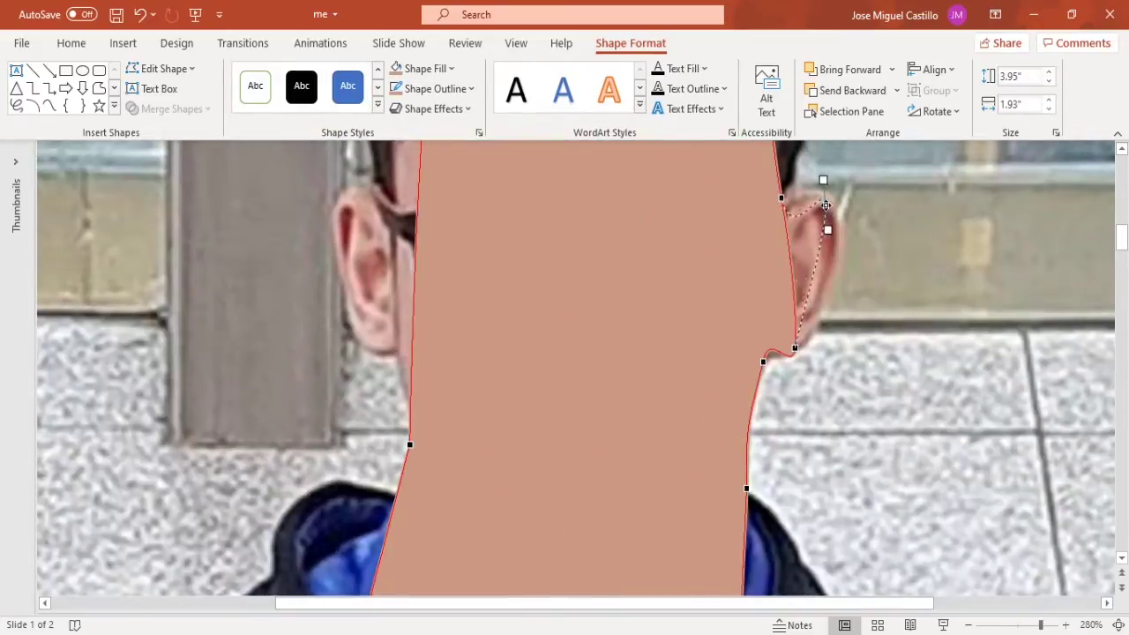
Bulge the face outline out over the right ear
drag(826, 204, 817, 198)
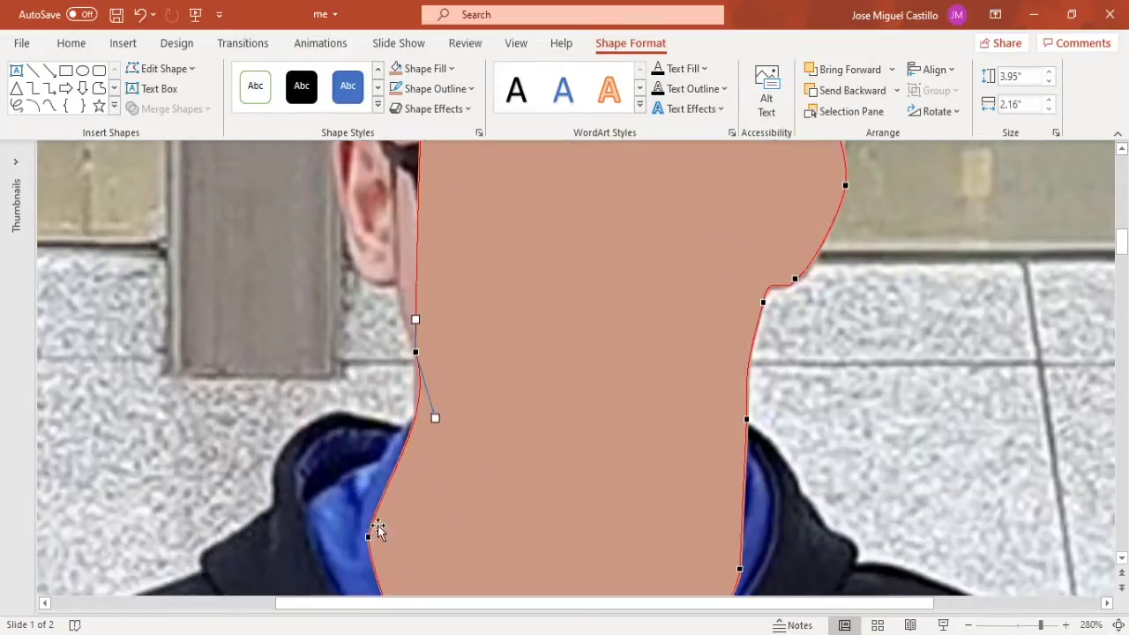
scroll(378, 525, down, 5)
scroll(415, 317, up, 3)
drag(411, 311, 419, 312)
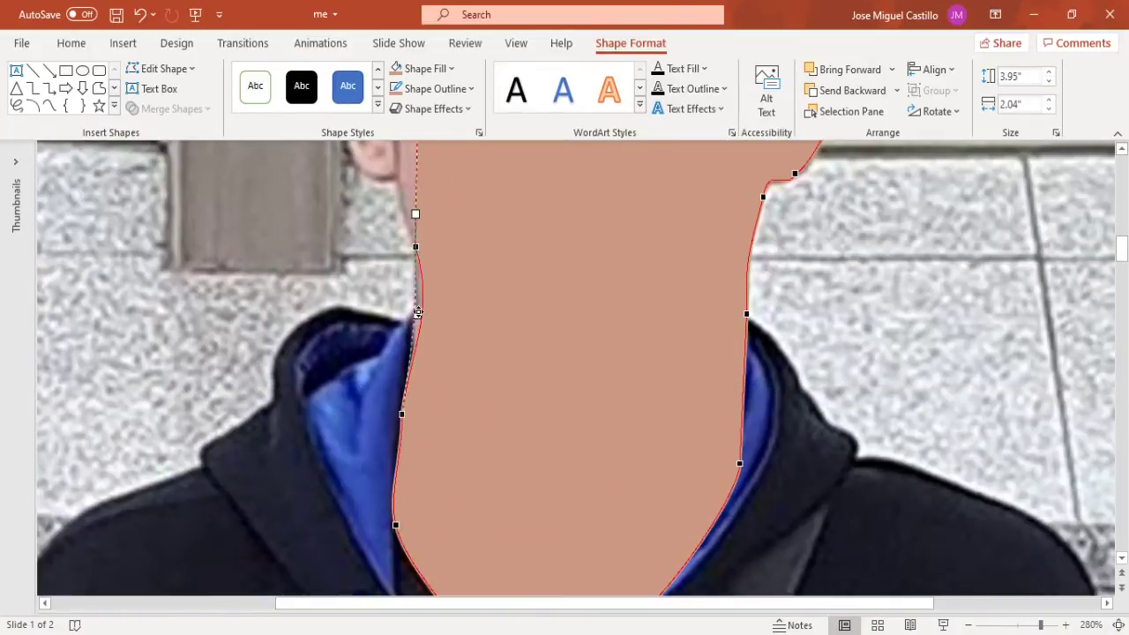
scroll(418, 312, up, 3)
scroll(388, 397, up, 2)
drag(388, 485, 386, 479)
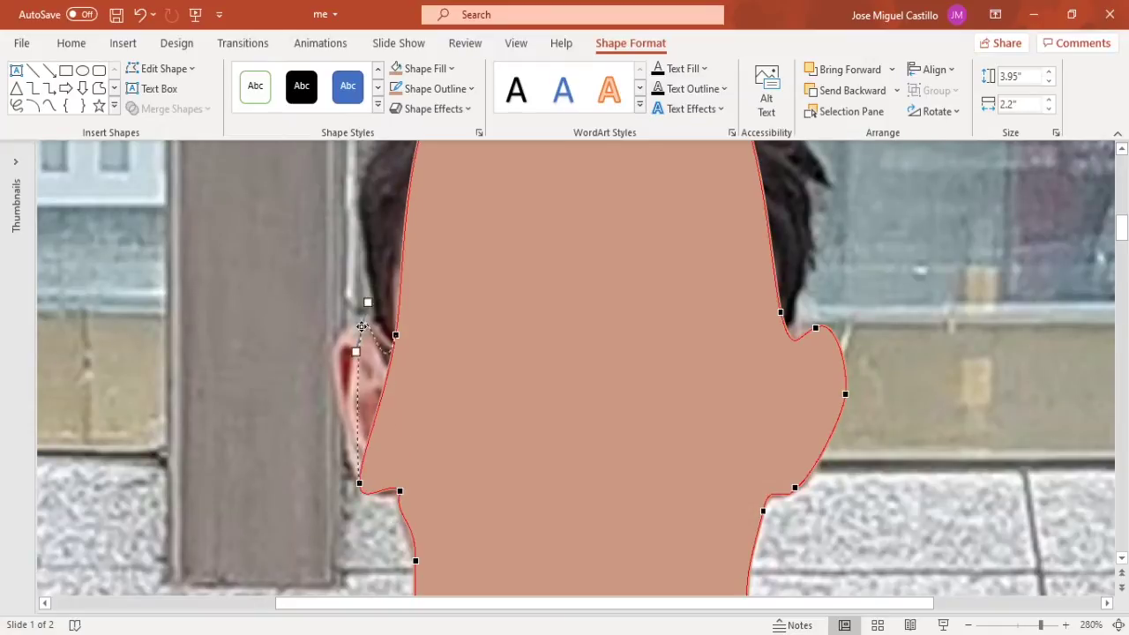
Extend the face's left edge around the left ear and finish editing points
drag(362, 327, 342, 334)
click(399, 290)
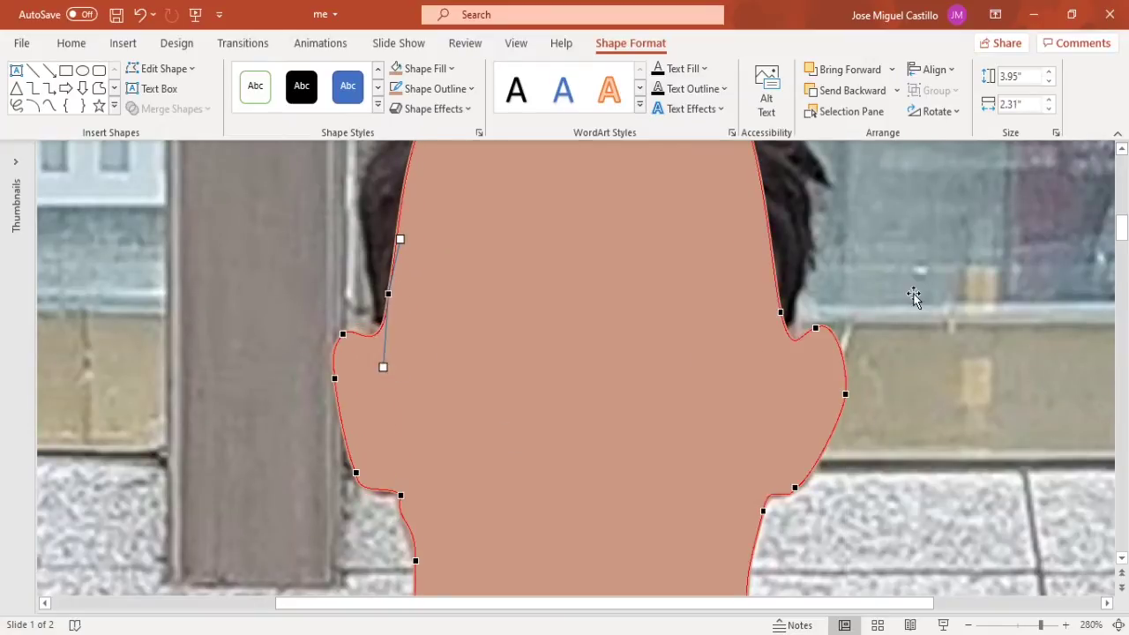
scroll(914, 298, down, 8)
click(951, 373)
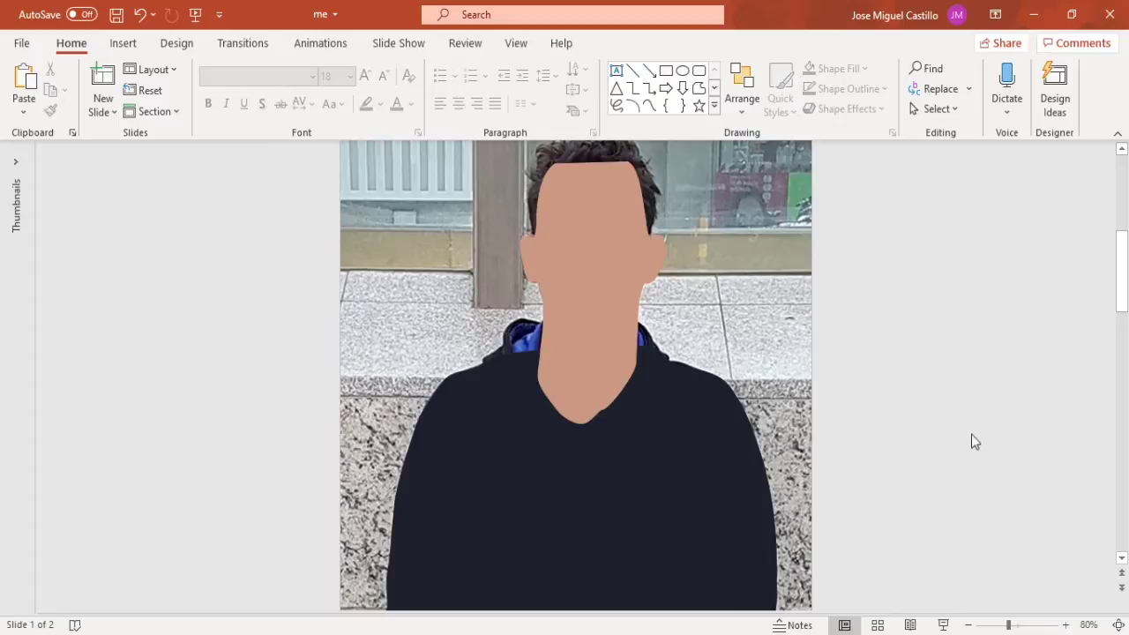
Trace the curly hair outline with the Curve tool
scroll(538, 308, up, 10)
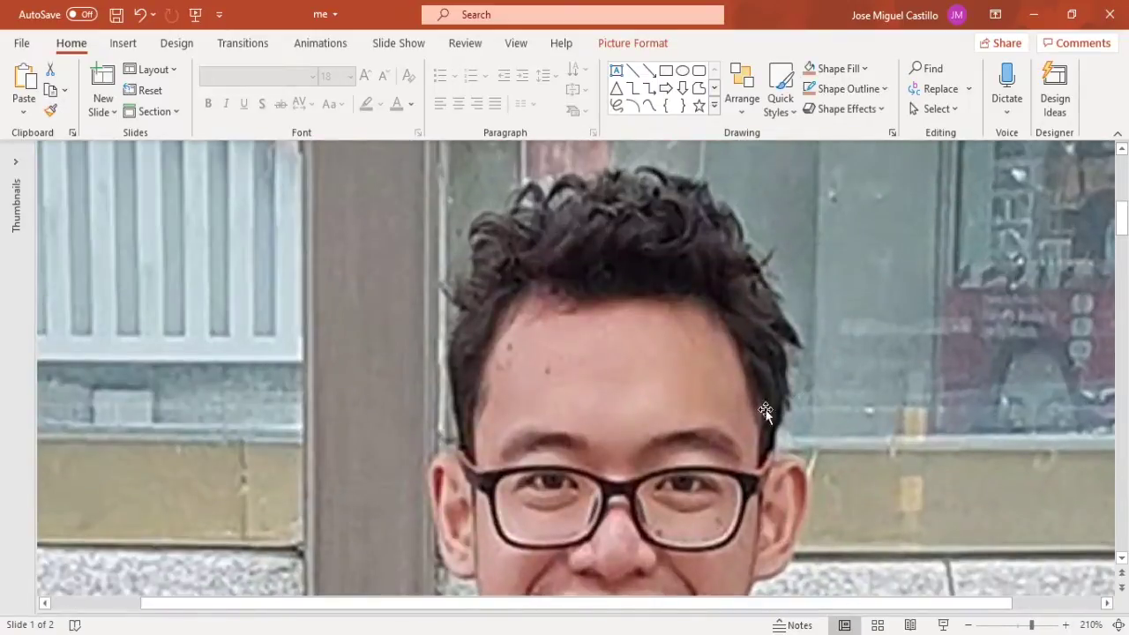
click(650, 105)
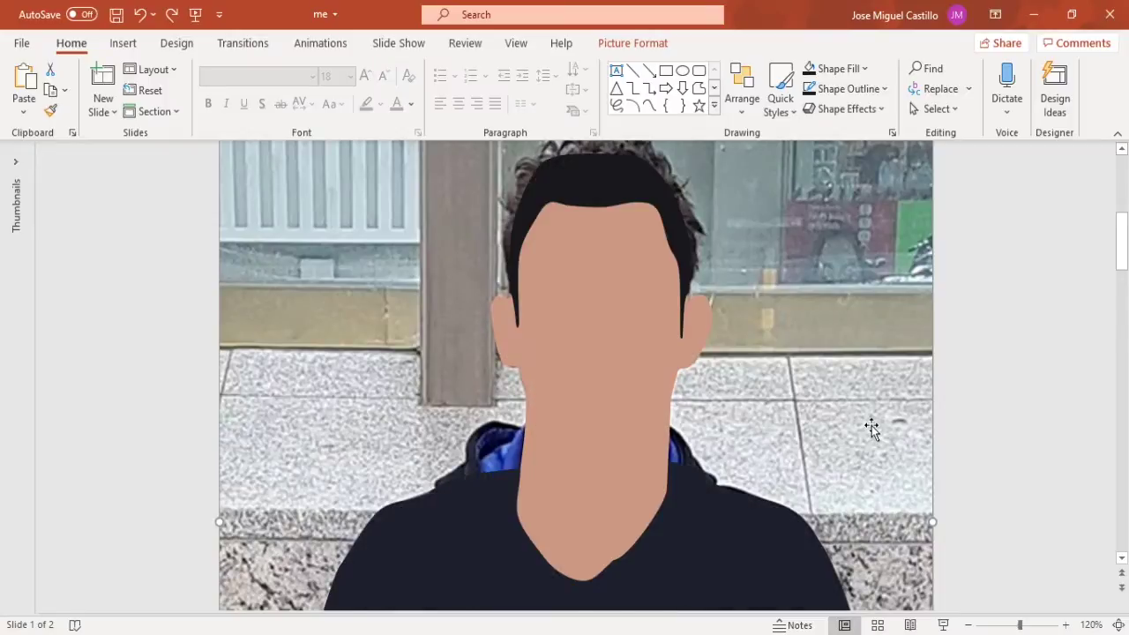
scroll(872, 426, down, 5)
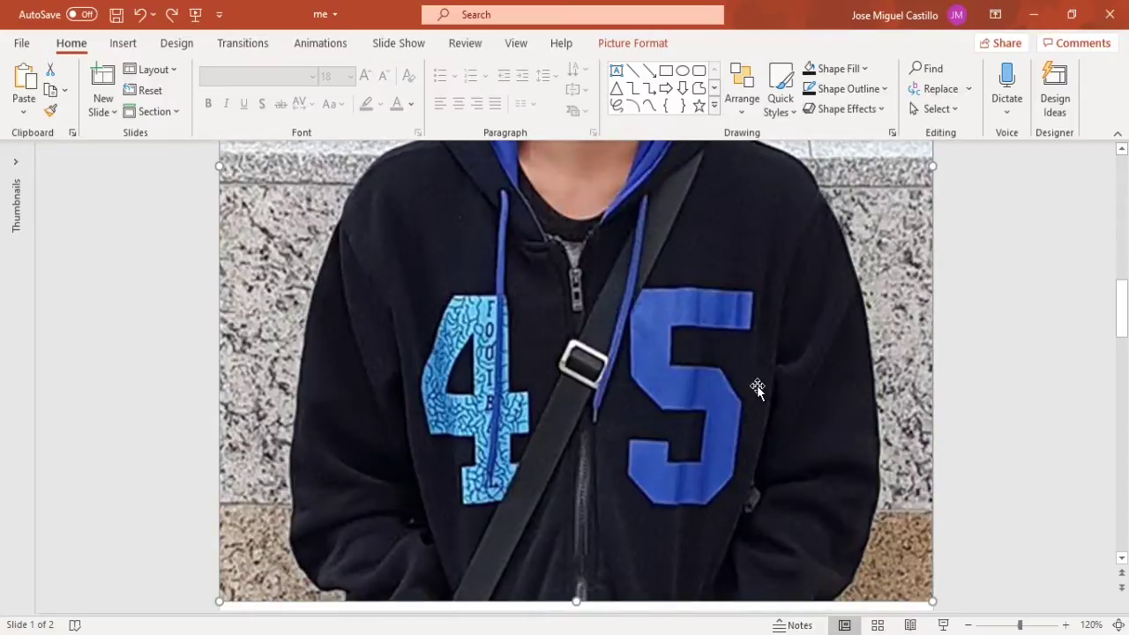
scroll(640, 433, up, 2)
scroll(530, 503, down, 3)
scroll(665, 439, up, 3)
scroll(652, 363, down, 1)
scroll(652, 363, up, 2)
scroll(815, 447, up, 10)
scroll(815, 447, down, 1)
Finish the hair shape's points and scribble a first strand over the hair
click(639, 275)
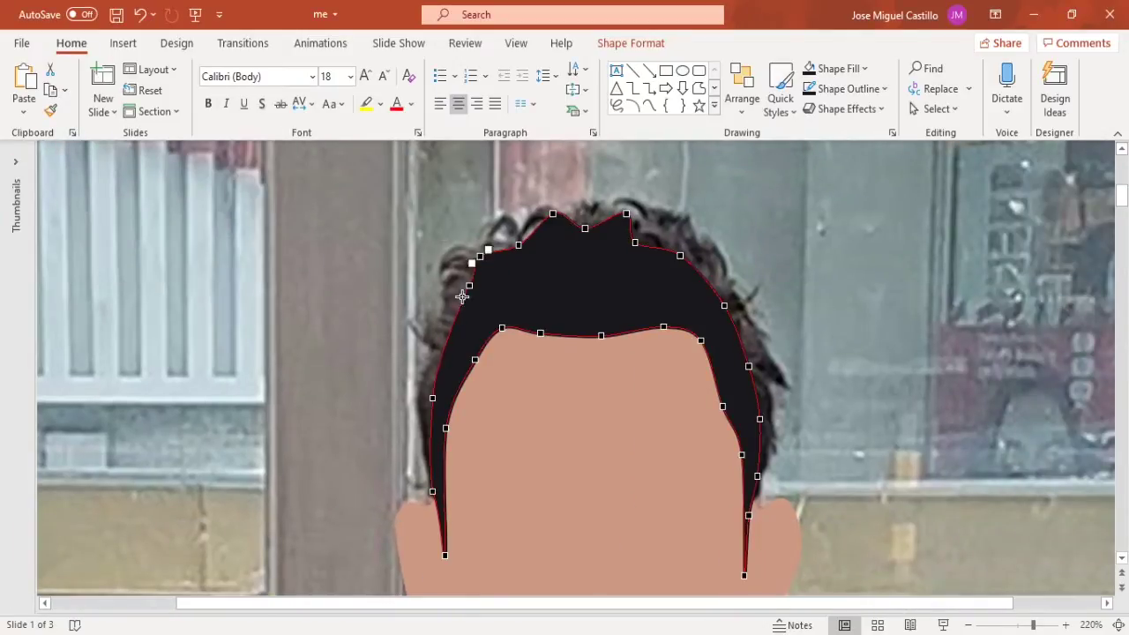
click(739, 404)
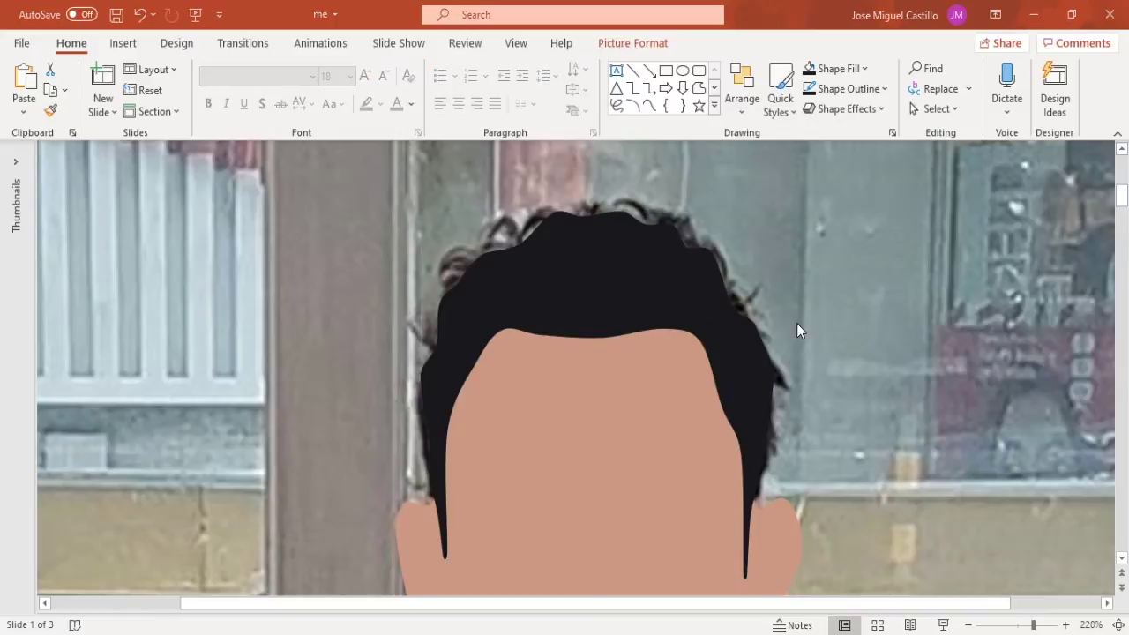
click(615, 105)
drag(521, 282, 585, 251)
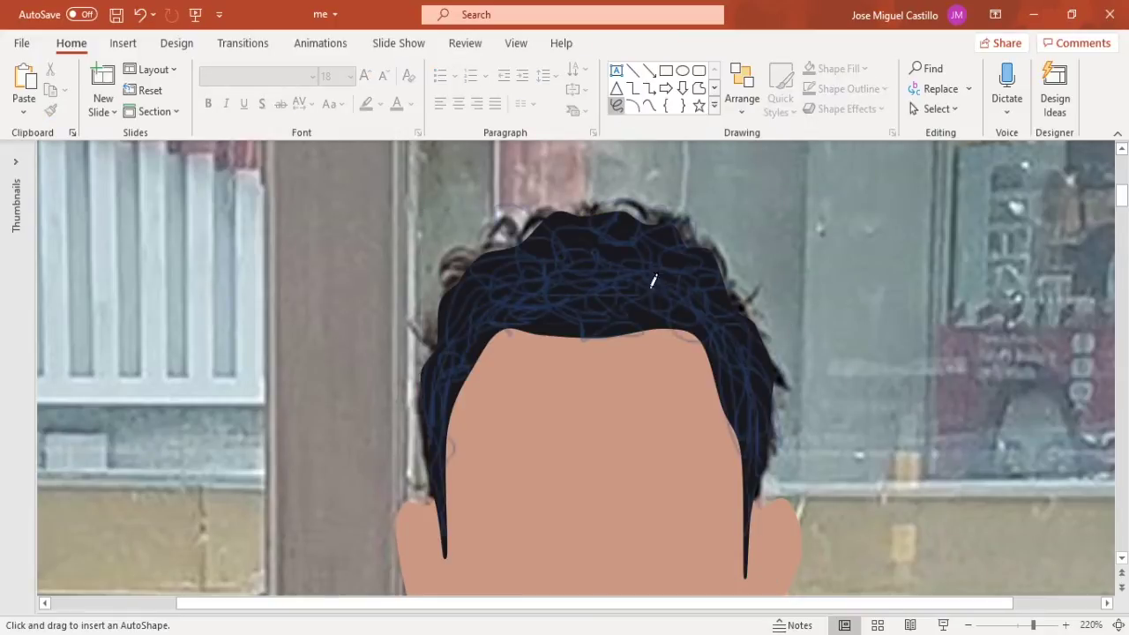
Discard two trial scribbles and bring back the black hair shape
drag(749, 468, 745, 477)
key(Delete)
drag(657, 269, 719, 258)
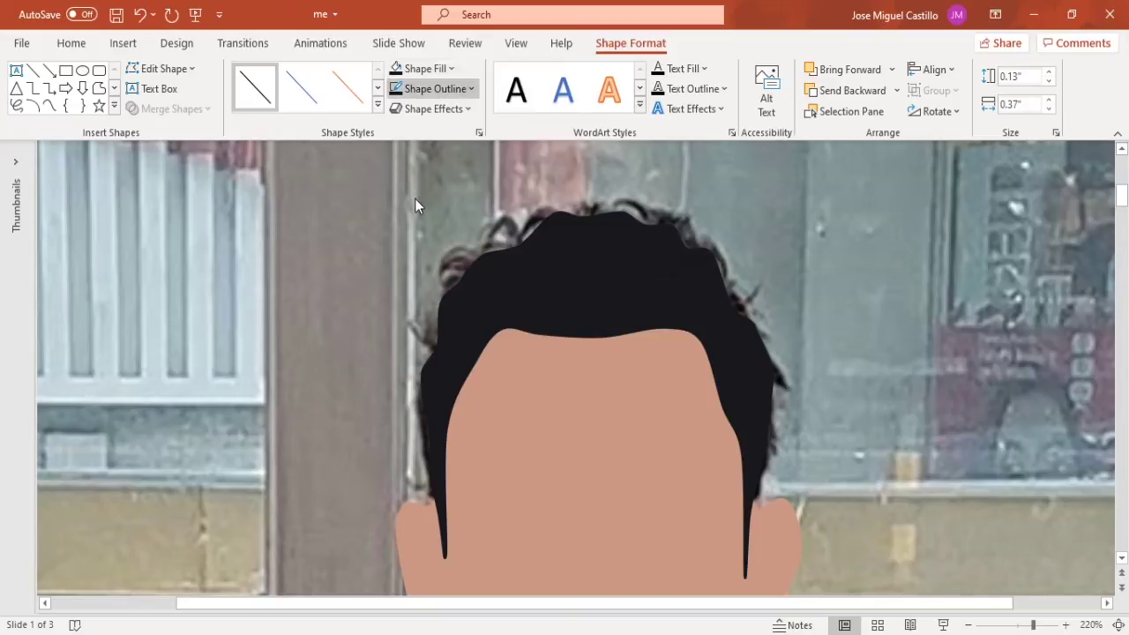
key(Delete)
click(532, 342)
key(ctrl+z)
key(ctrl+z)
key(ctrl+z)
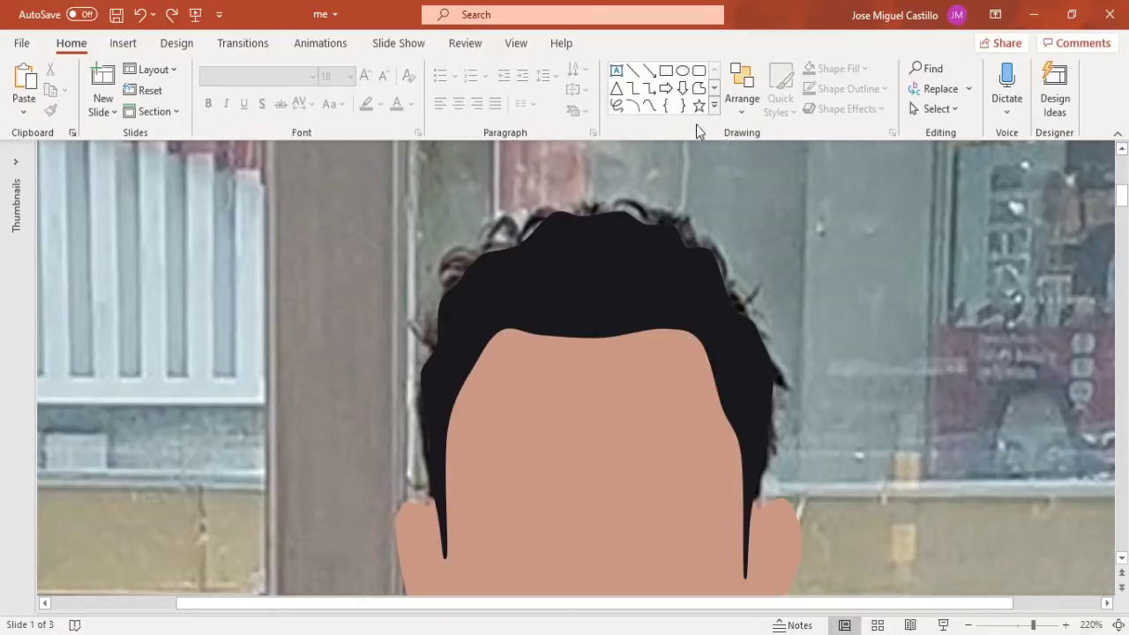
Draw a closed curl shape on the hair and place a duplicate elsewhere on it
click(441, 441)
key(Escape)
click(557, 220)
click(592, 237)
scroll(599, 431, up, 3)
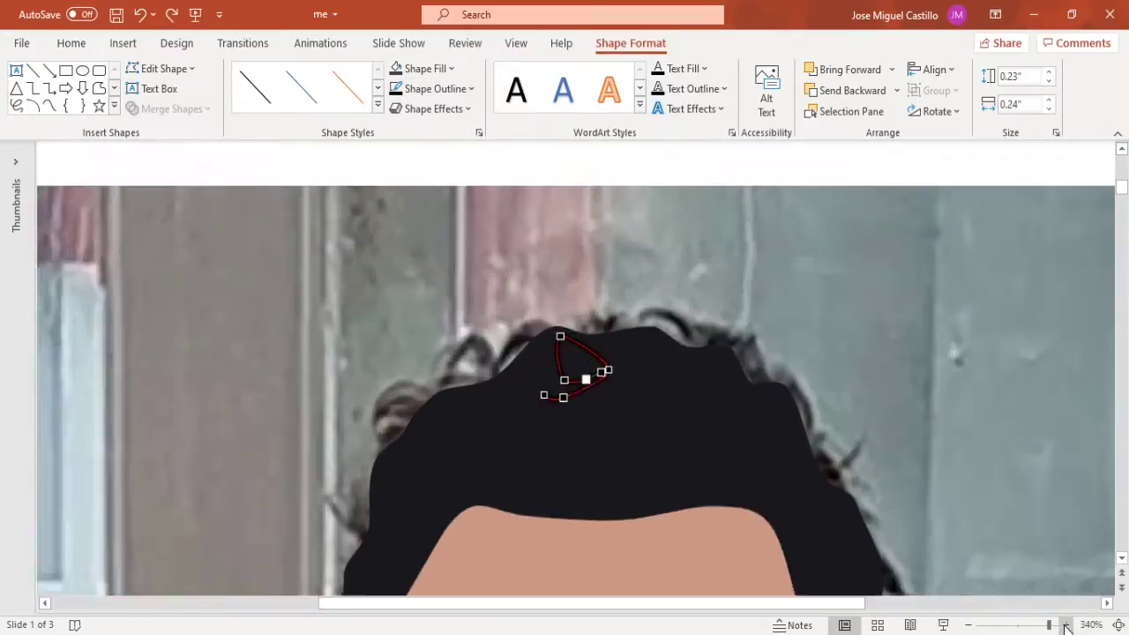
key(ctrl+v)
drag(569, 287, 534, 309)
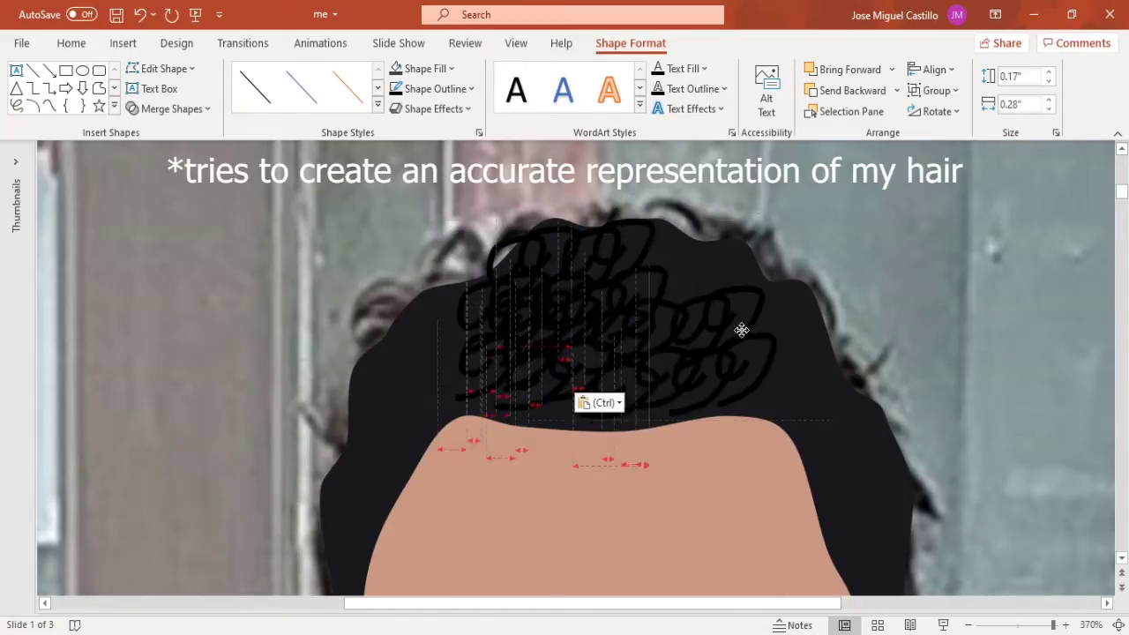
click(620, 42)
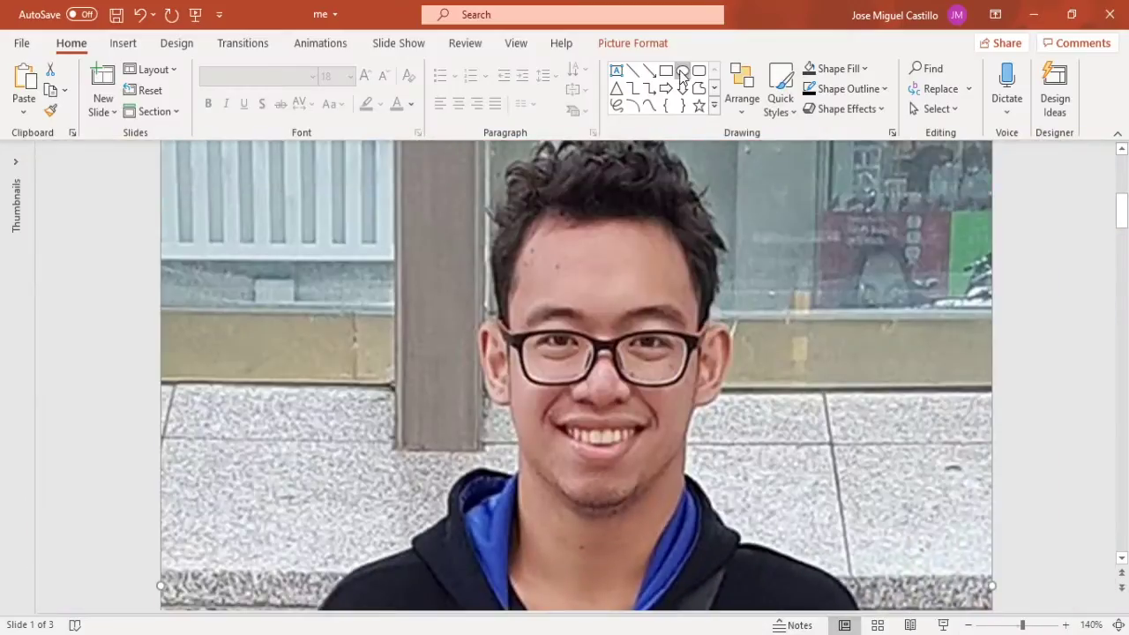
Draw a rounded rectangle over the face from forehead to chin
click(682, 71)
drag(510, 189, 690, 507)
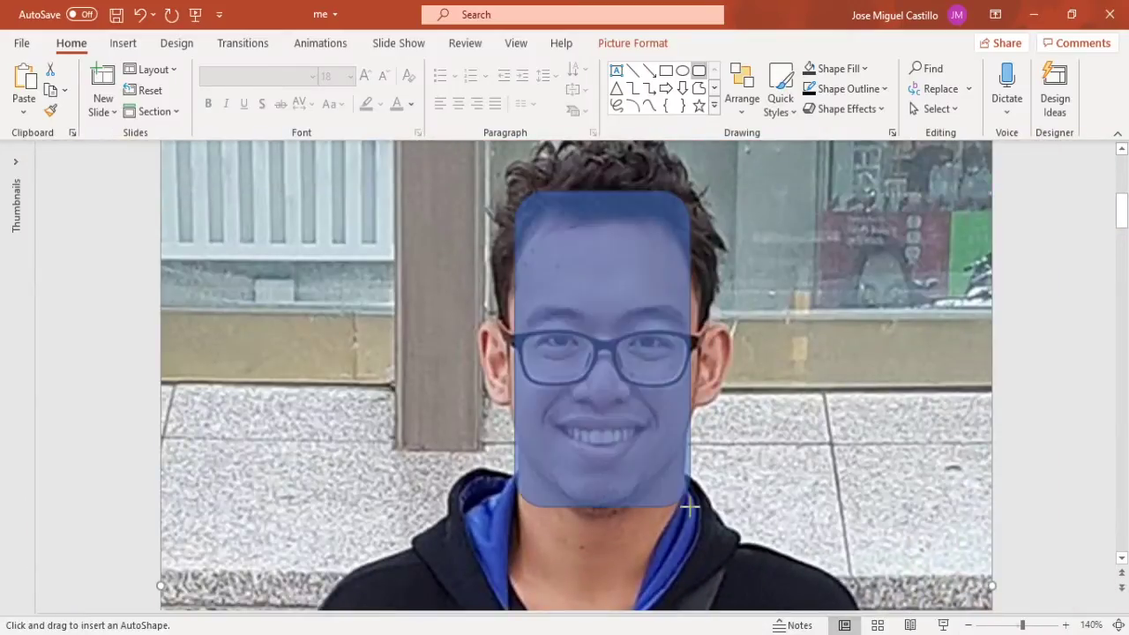
Reshape the rounded rectangle into a face outline, then select the neck shape
mouse_move(508, 360)
mouse_down()
mouse_move(510, 346)
mouse_move(661, 237)
mouse_up()
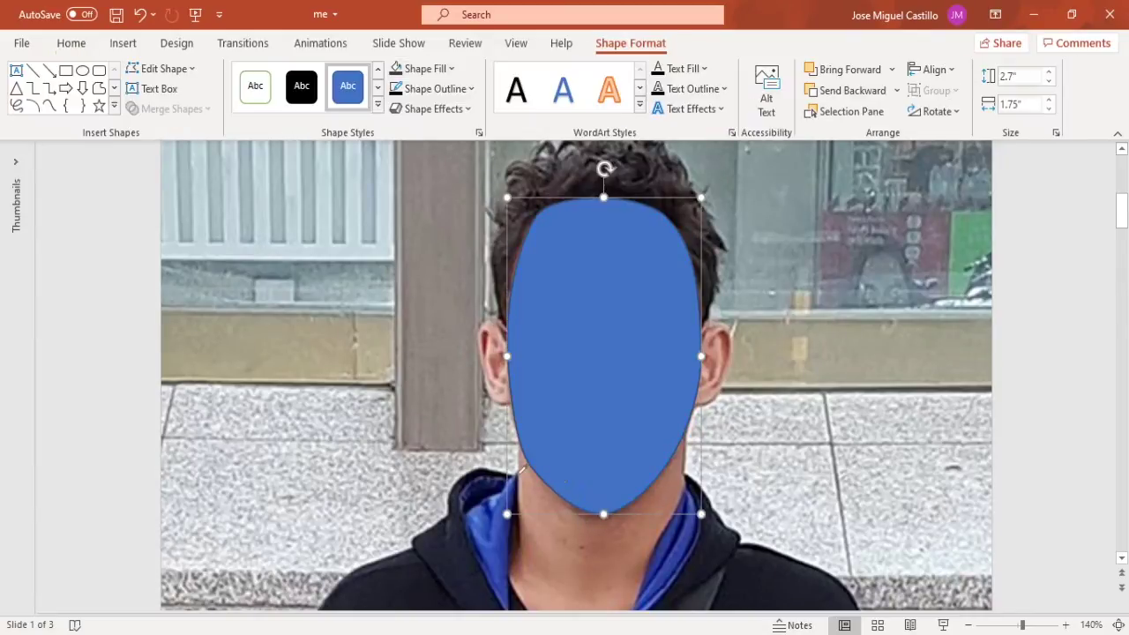
click(850, 334)
click(603, 529)
scroll(602, 529, up, 10)
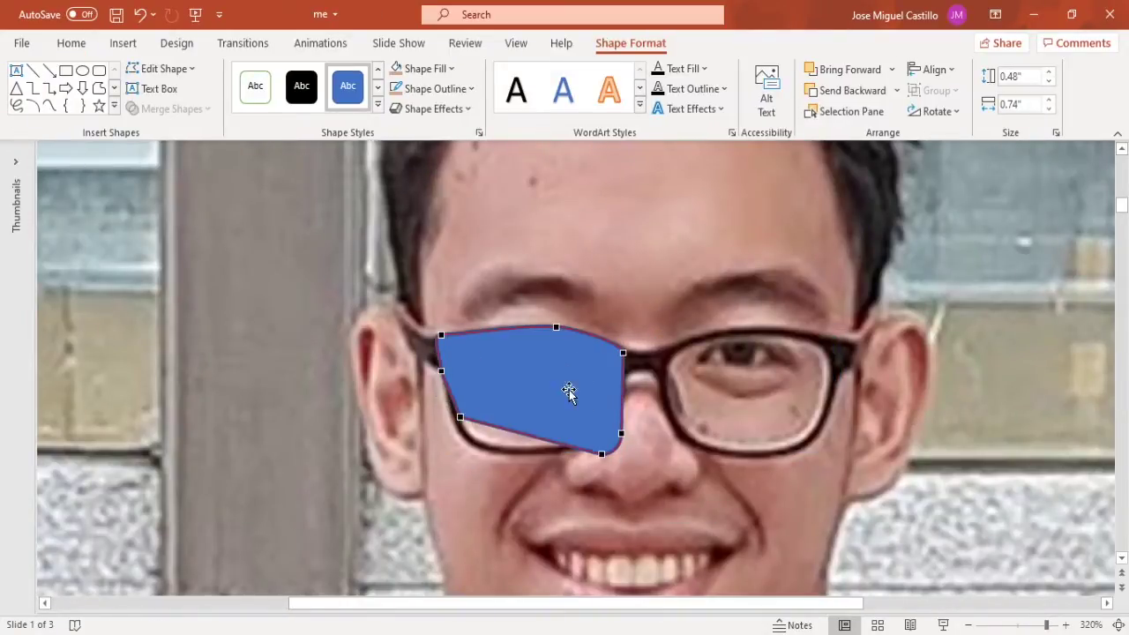
Fit the left lens to the frame and place a reshaped copy over the right eye
drag(523, 455, 530, 455)
drag(461, 416, 468, 442)
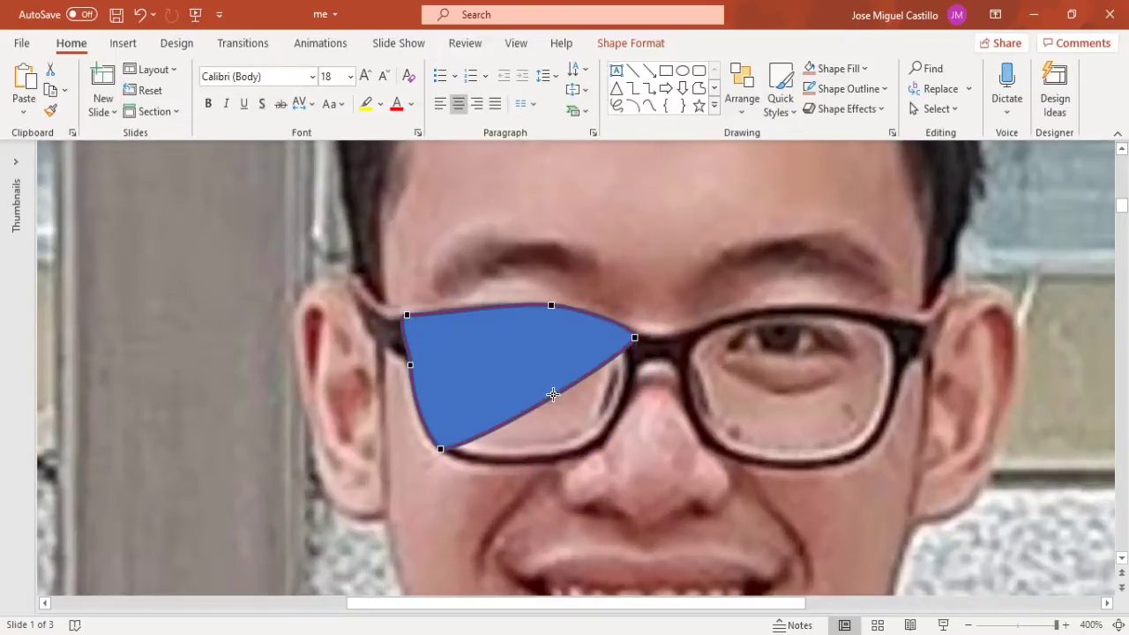
drag(435, 362, 938, 345)
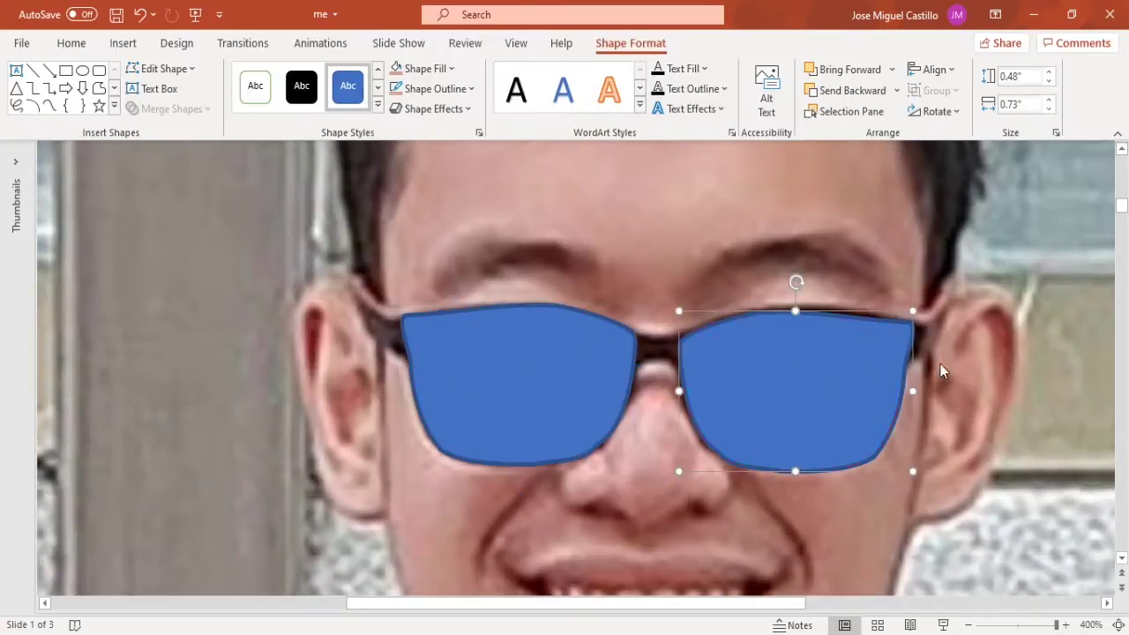
drag(780, 461, 780, 466)
drag(873, 457, 866, 456)
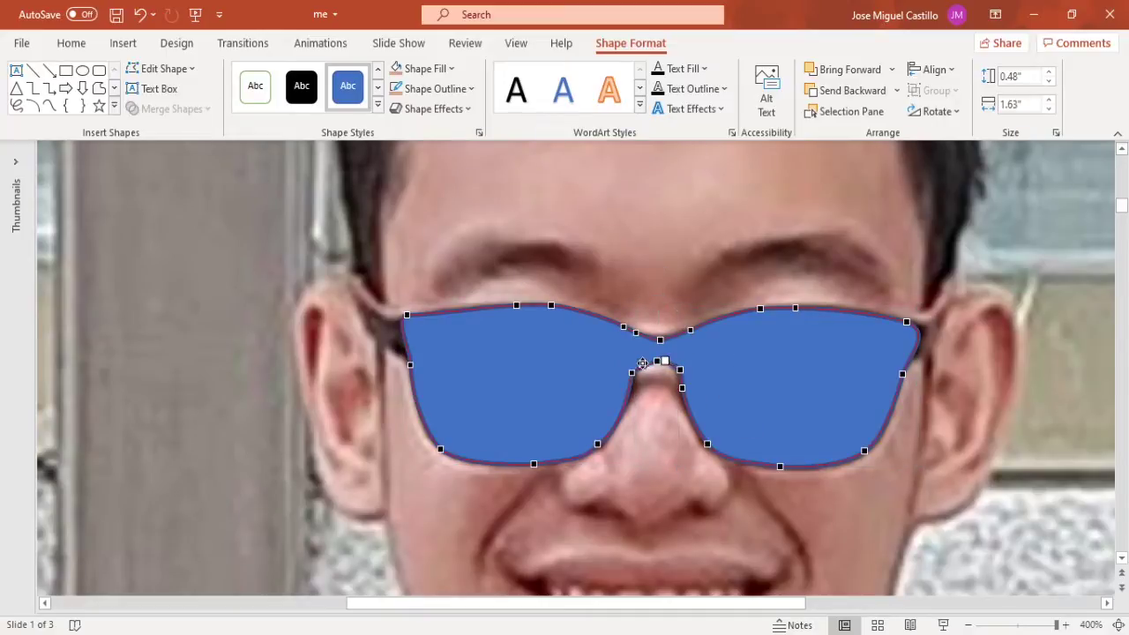
click(746, 277)
Add left and right temple pieces joining the glasses to the ears
drag(353, 277, 421, 330)
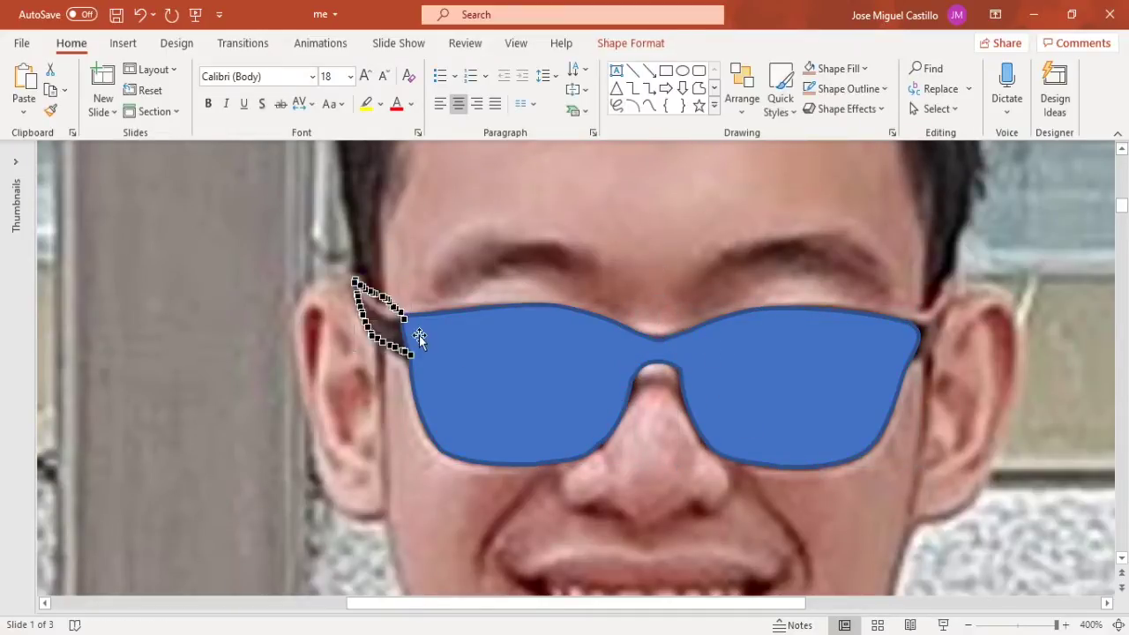
key(ctrl+z)
click(646, 111)
click(353, 282)
click(411, 358)
click(353, 277)
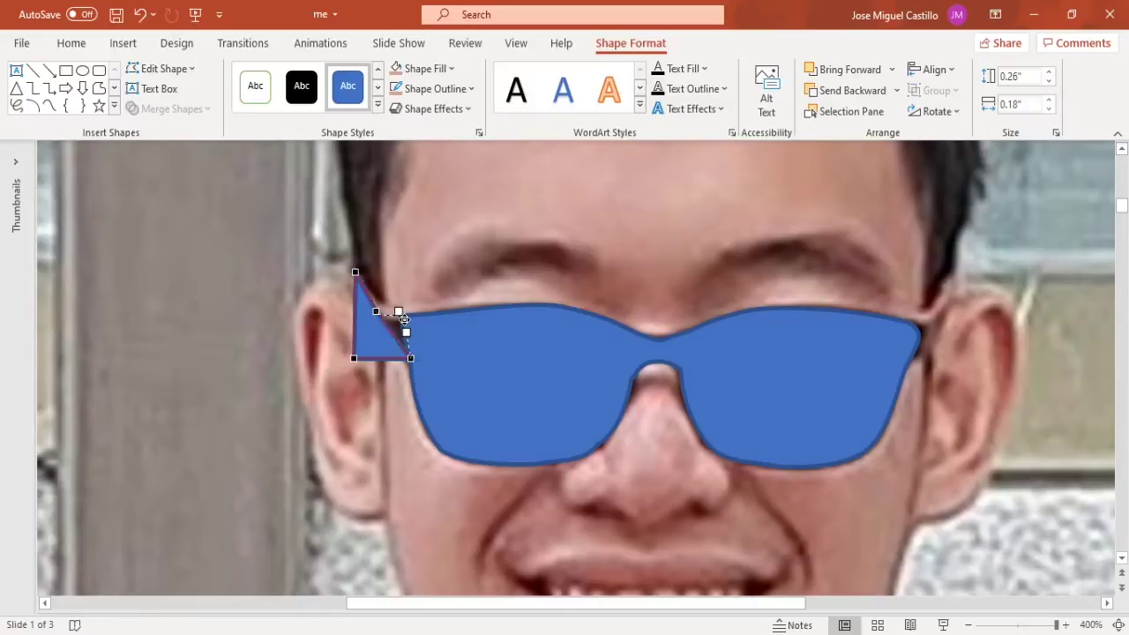
key(ctrl+z)
drag(351, 300, 350, 272)
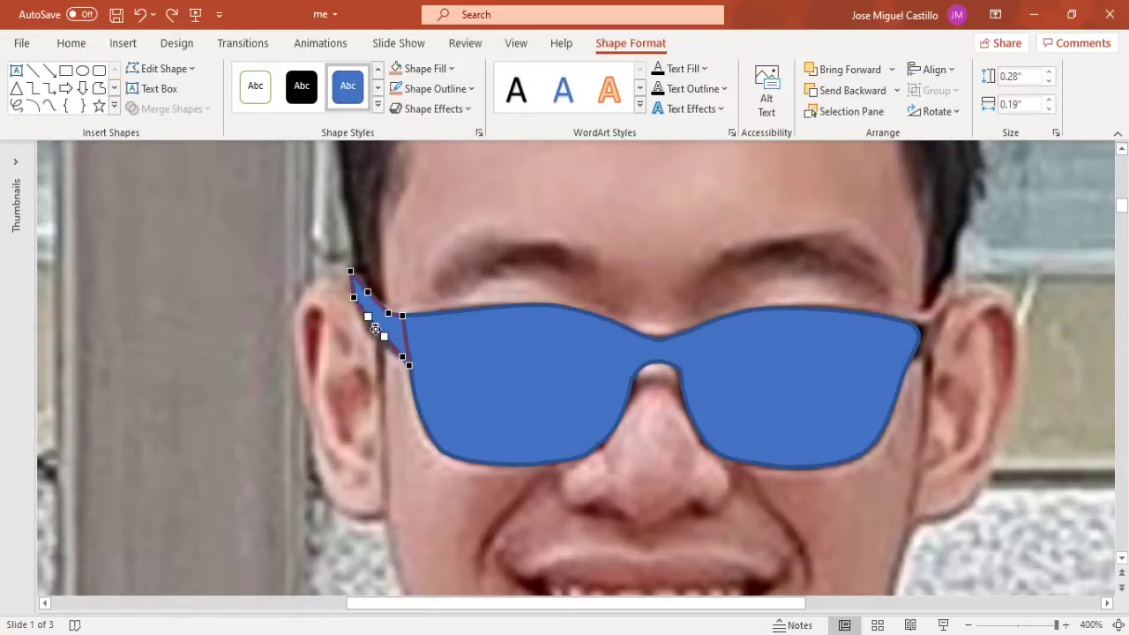
click(388, 330)
click(646, 110)
drag(948, 284, 947, 306)
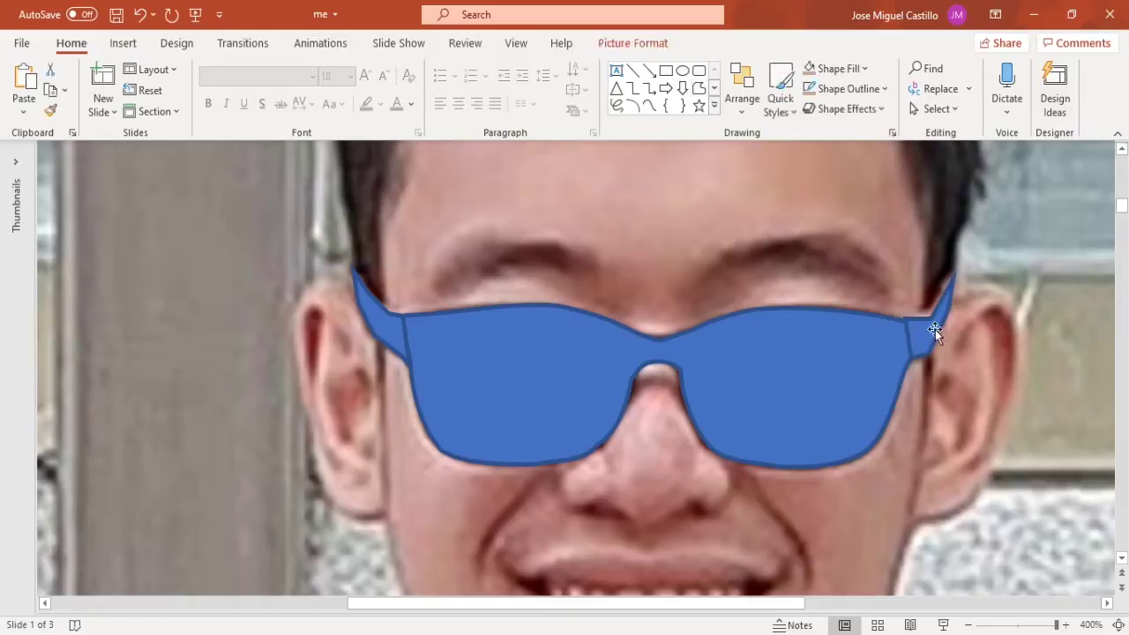
Adjust the left lens's outer points and move the glasses up over the eyes
right_click(425, 377)
key(e)
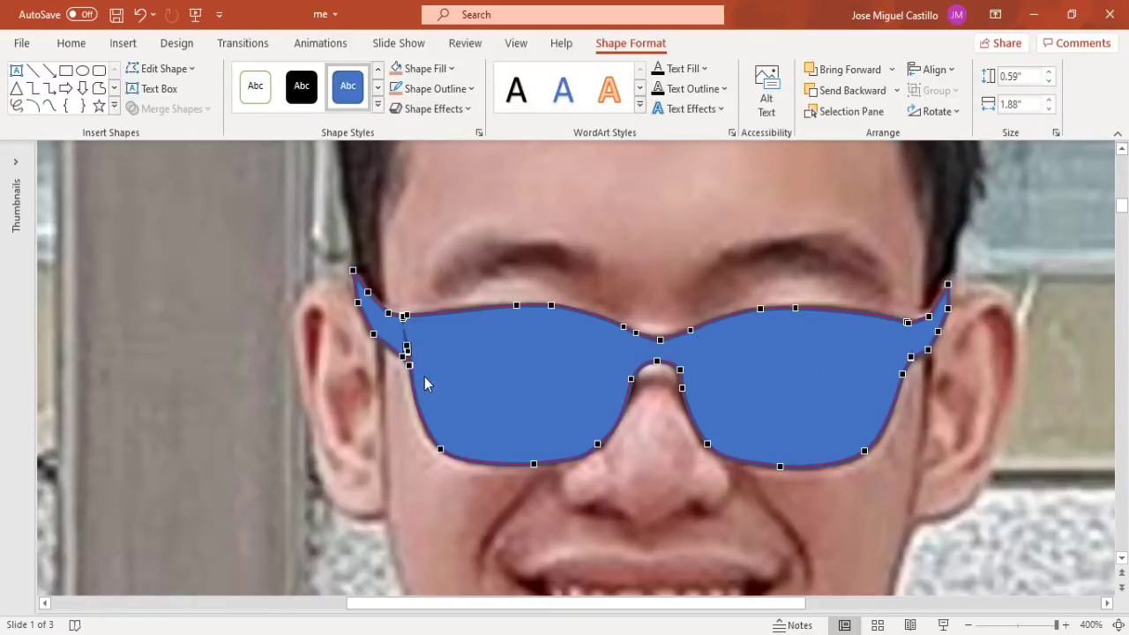
click(407, 363)
click(375, 330)
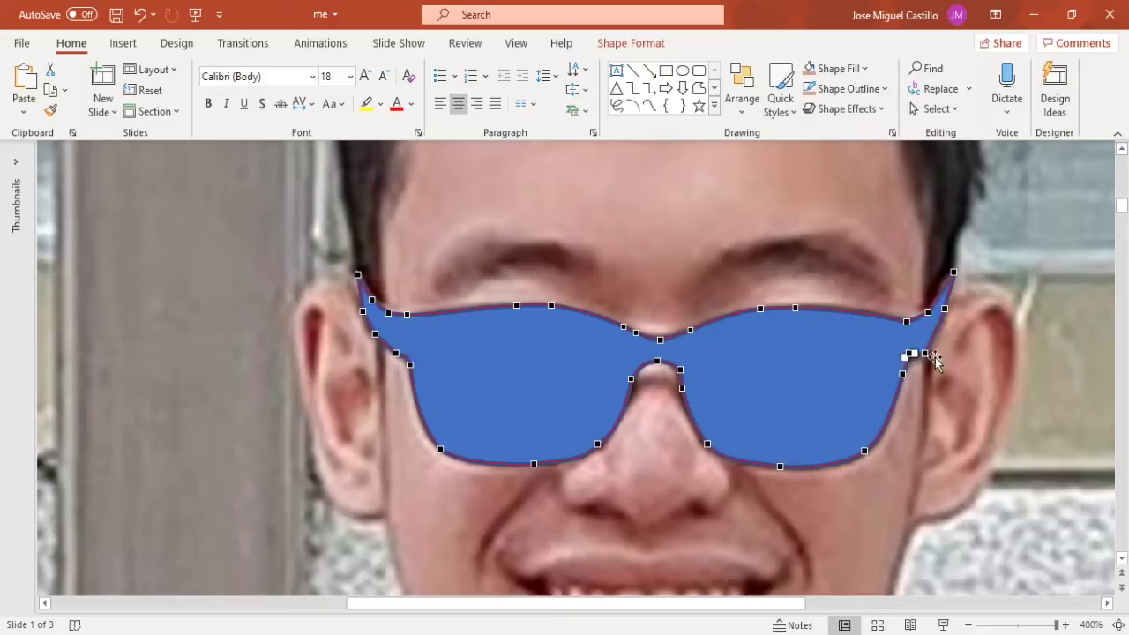
click(1021, 388)
click(695, 374)
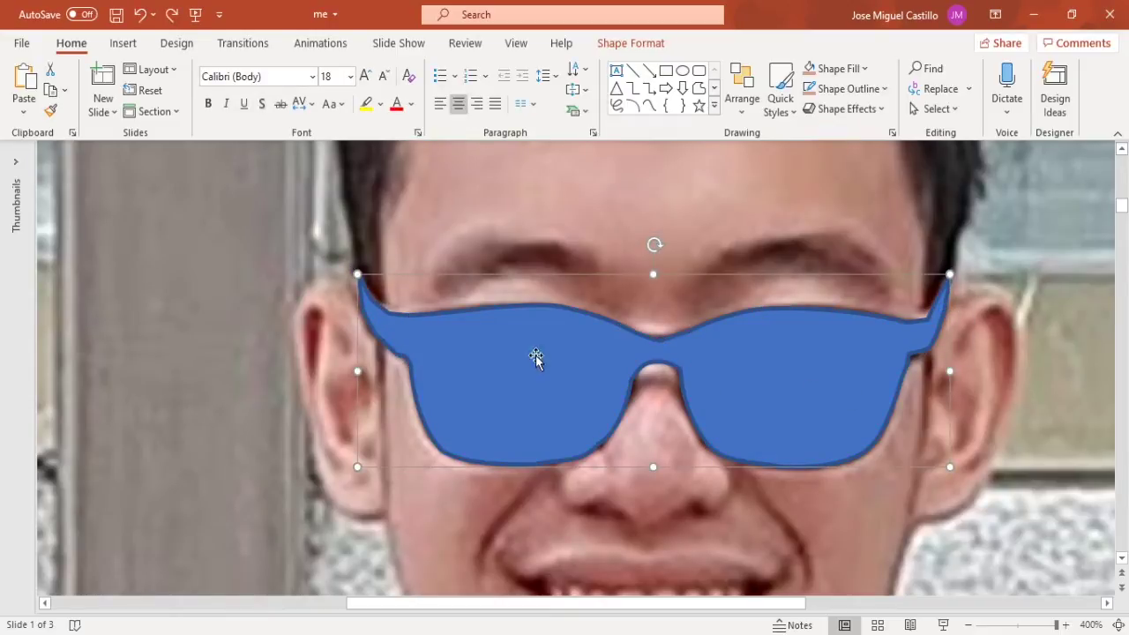
drag(536, 356, 537, 312)
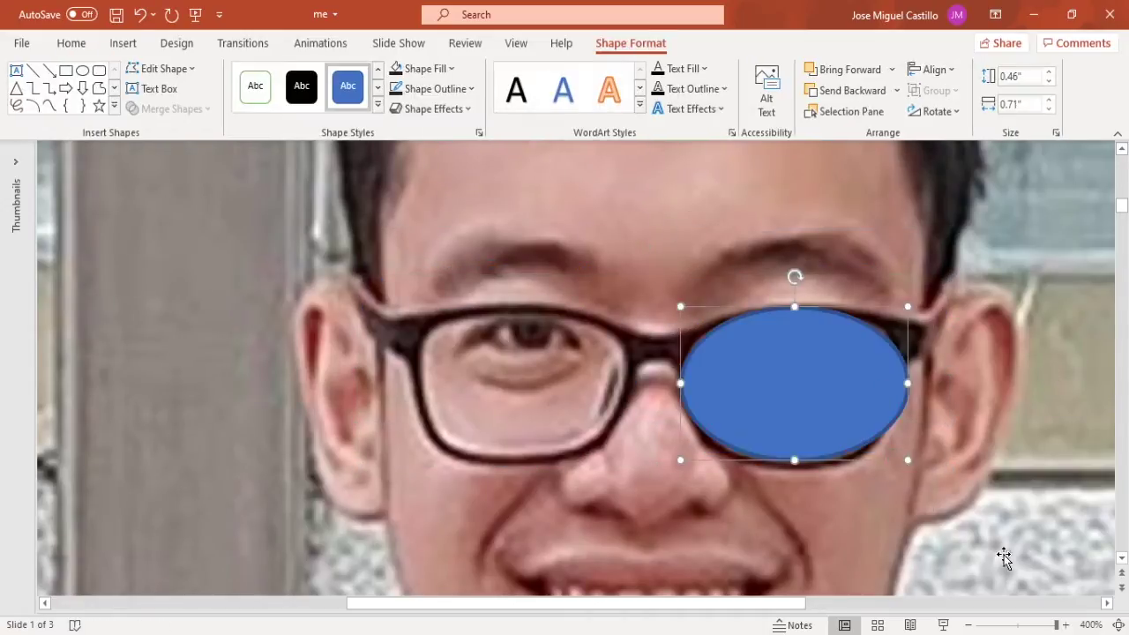
Reshape an oval into a rounded lens and paste a copy toward the other eye
drag(682, 384, 711, 433)
drag(832, 441, 864, 438)
drag(711, 431, 716, 432)
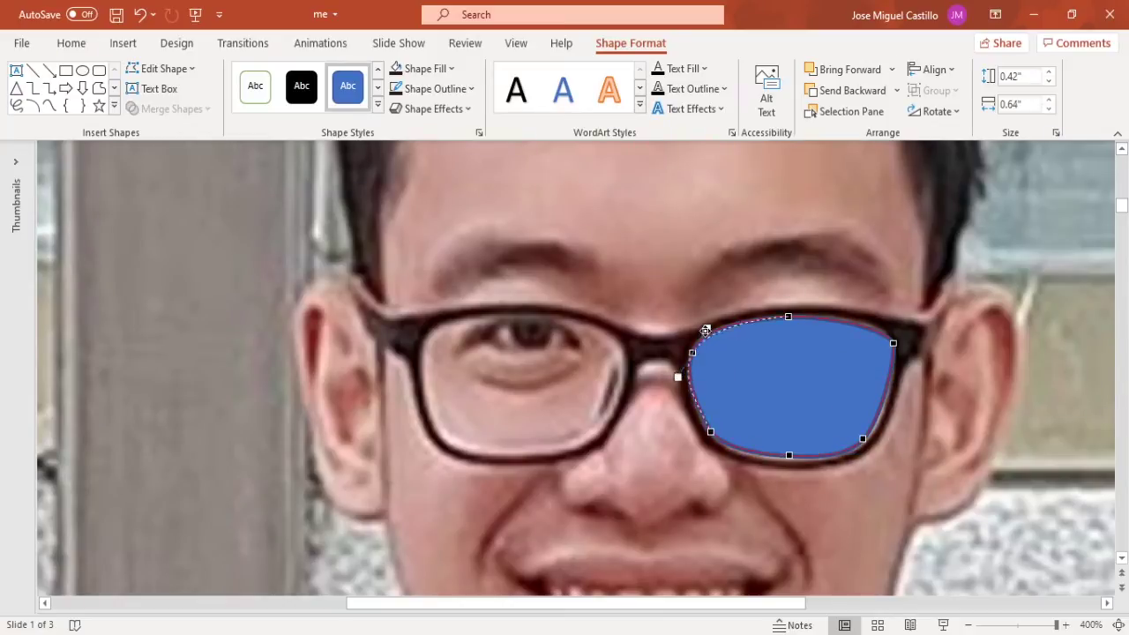
key(ctrl+c)
key(ctrl+v)
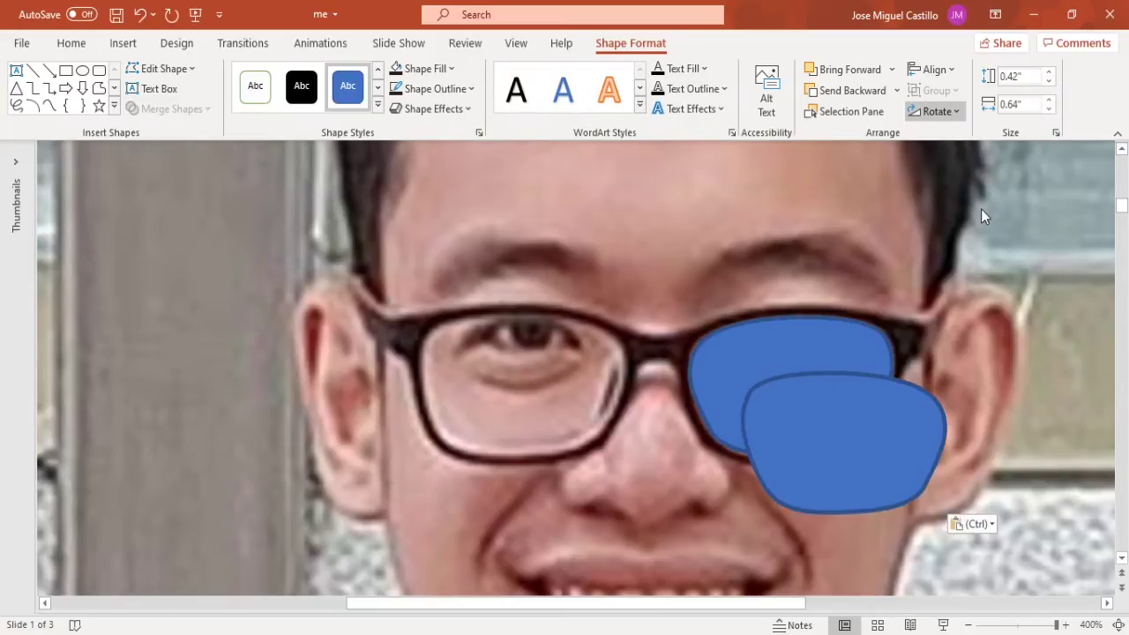
drag(891, 460, 565, 397)
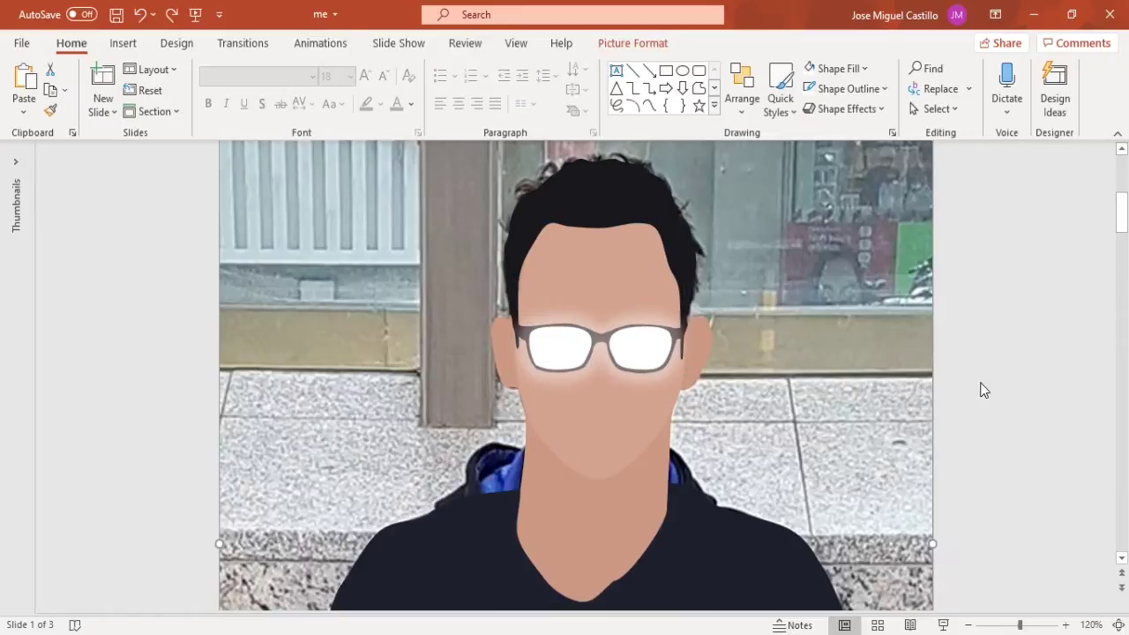
Draw the blue lining shape along the right collar and fine-tune its points
scroll(985, 390, down, 3)
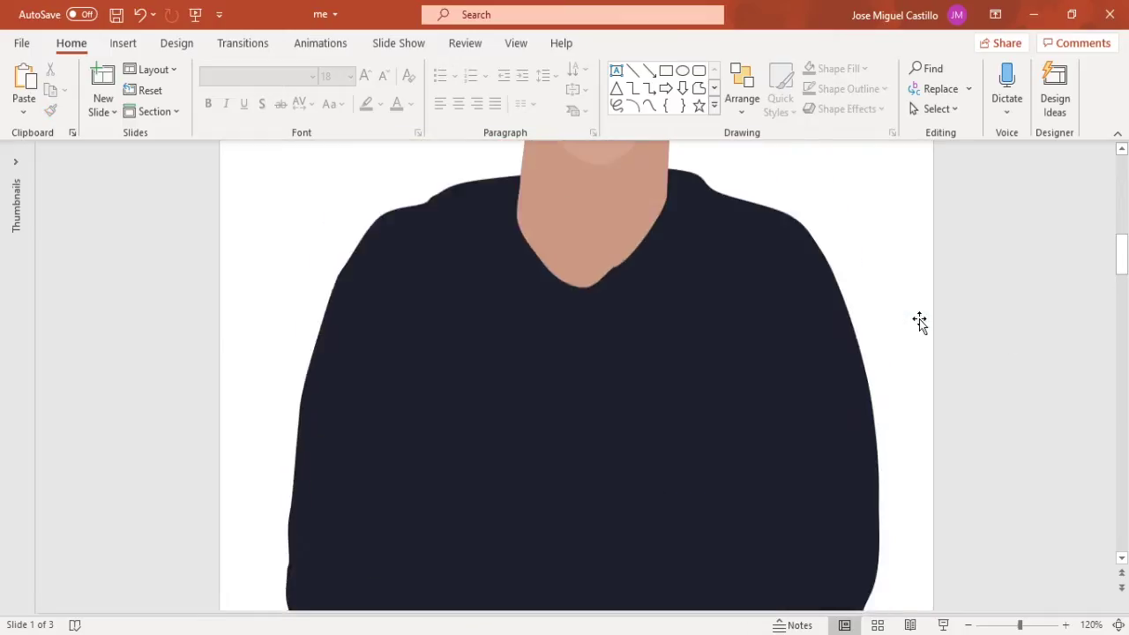
scroll(863, 458, up, 9)
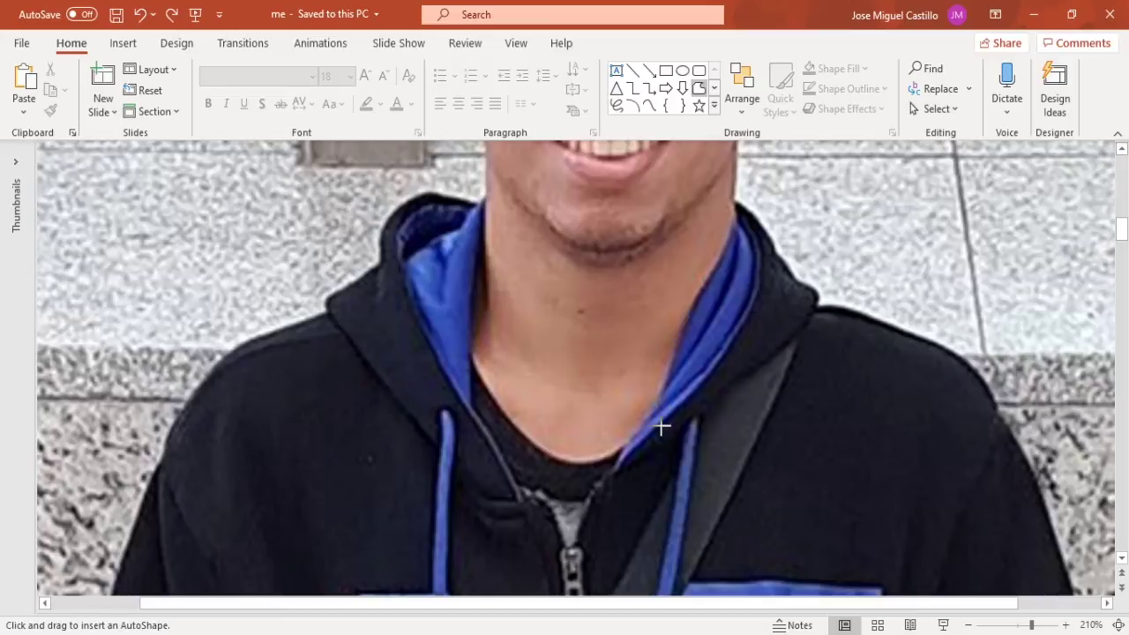
drag(698, 388, 761, 248)
click(969, 627)
click(969, 626)
click(563, 356)
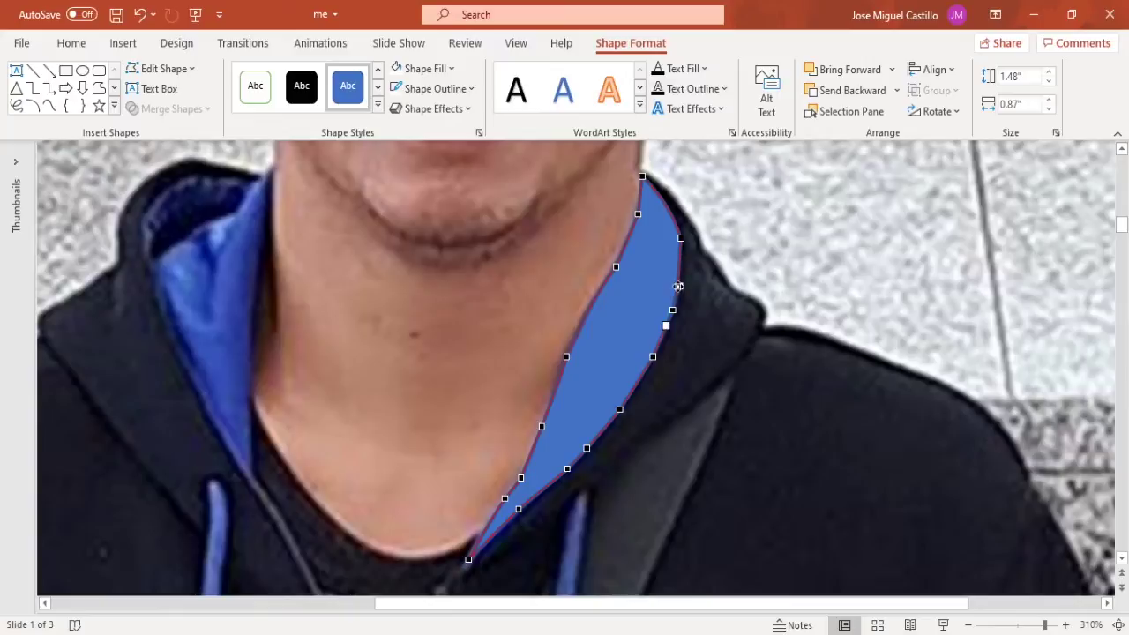
click(661, 371)
drag(572, 350, 680, 336)
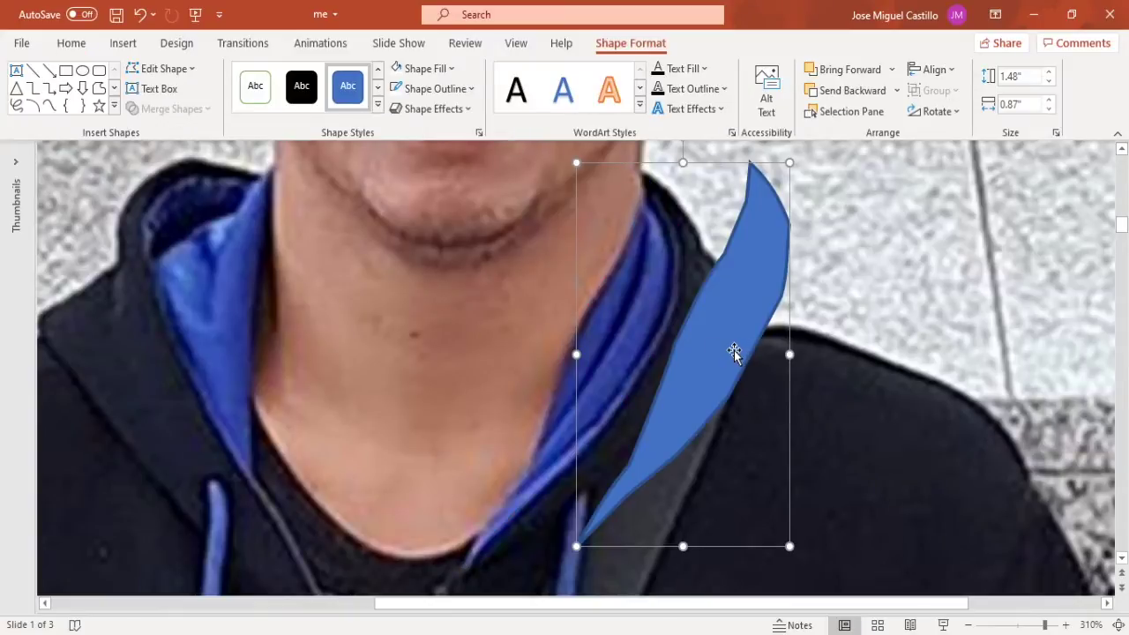
key(ctrl+z)
click(715, 371)
mouse_move(633, 295)
mouse_down()
mouse_move(733, 353)
mouse_move(650, 336)
mouse_up()
click(797, 346)
scroll(797, 346, up, 1)
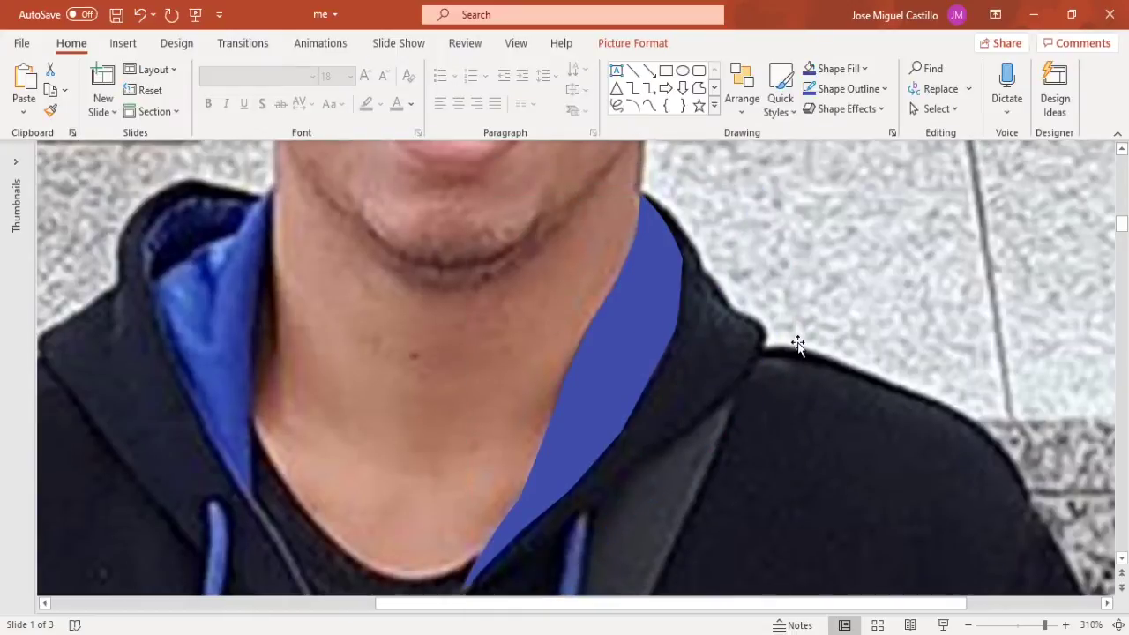
Paste a copy of the collar shape and reshape its points
click(699, 89)
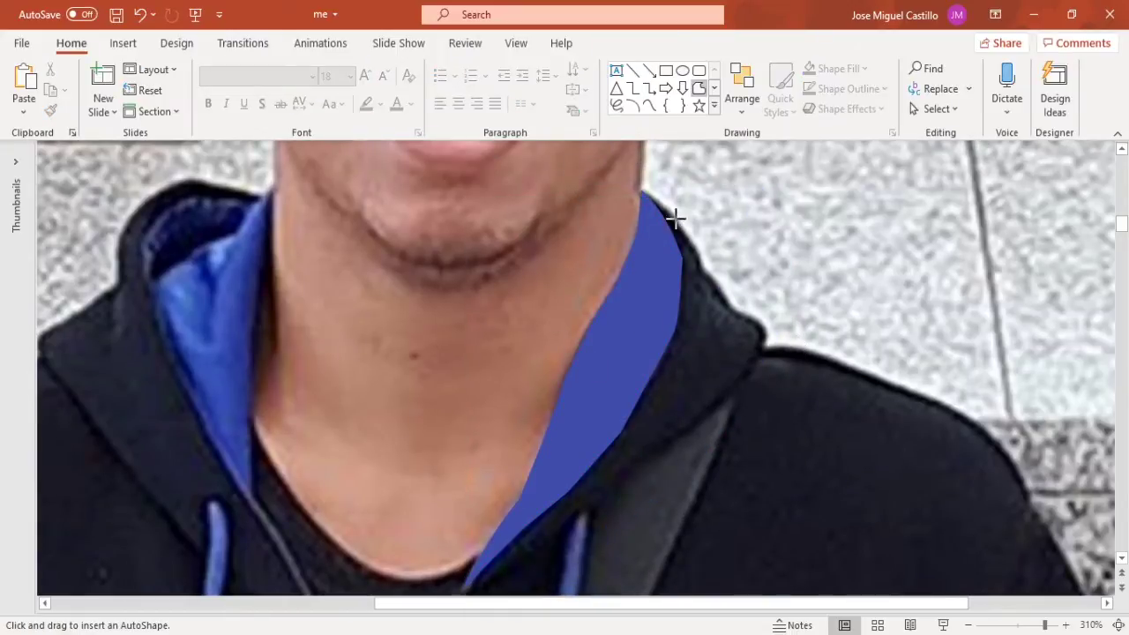
key(ctrl+v)
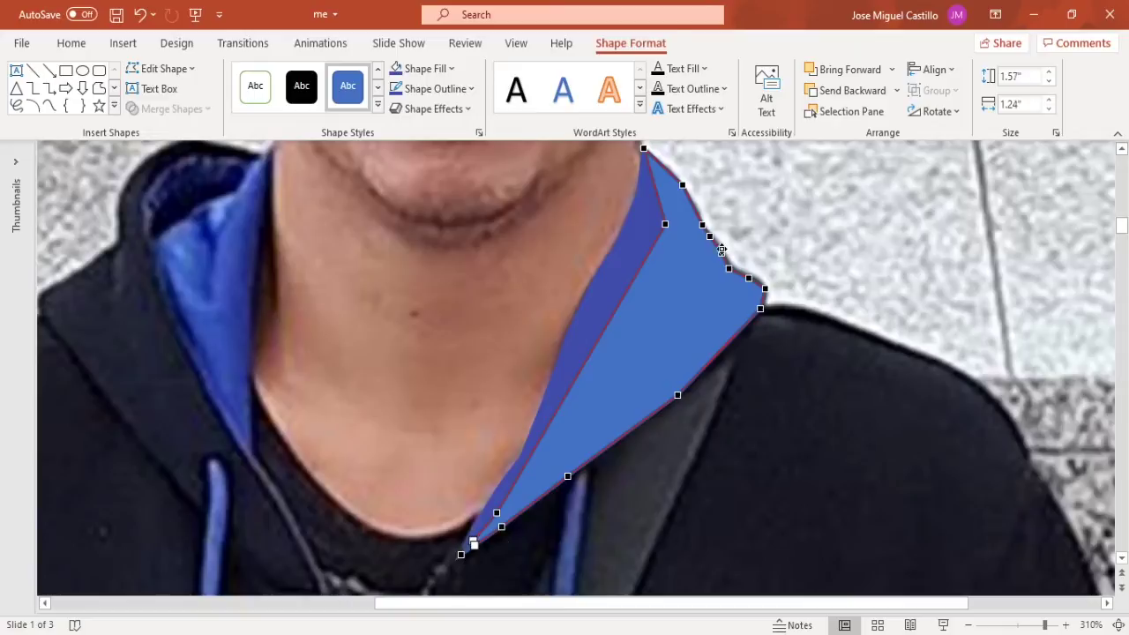
click(631, 42)
click(163, 68)
click(176, 106)
drag(643, 160, 655, 202)
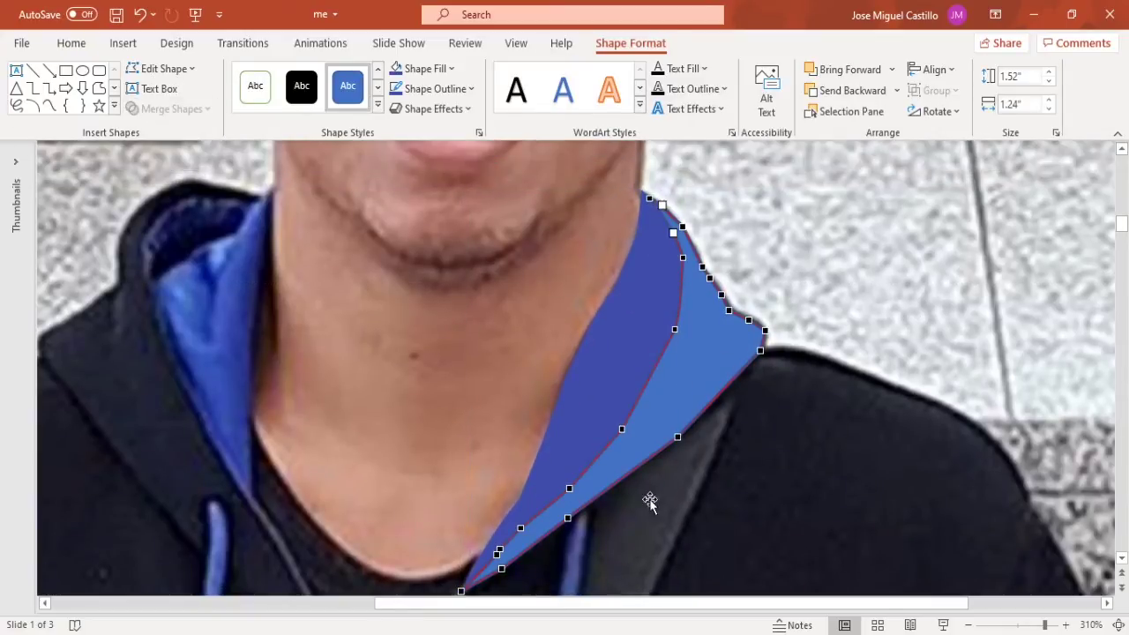
mouse_move(514, 561)
mouse_down()
mouse_move(474, 501)
mouse_move(463, 512)
mouse_up()
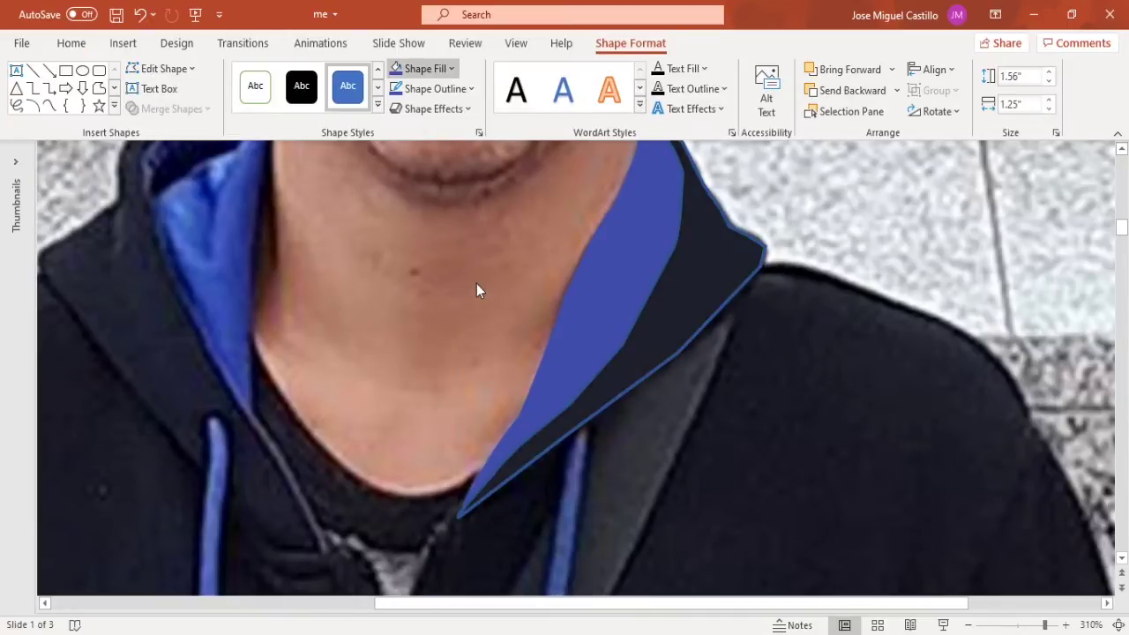
click(960, 465)
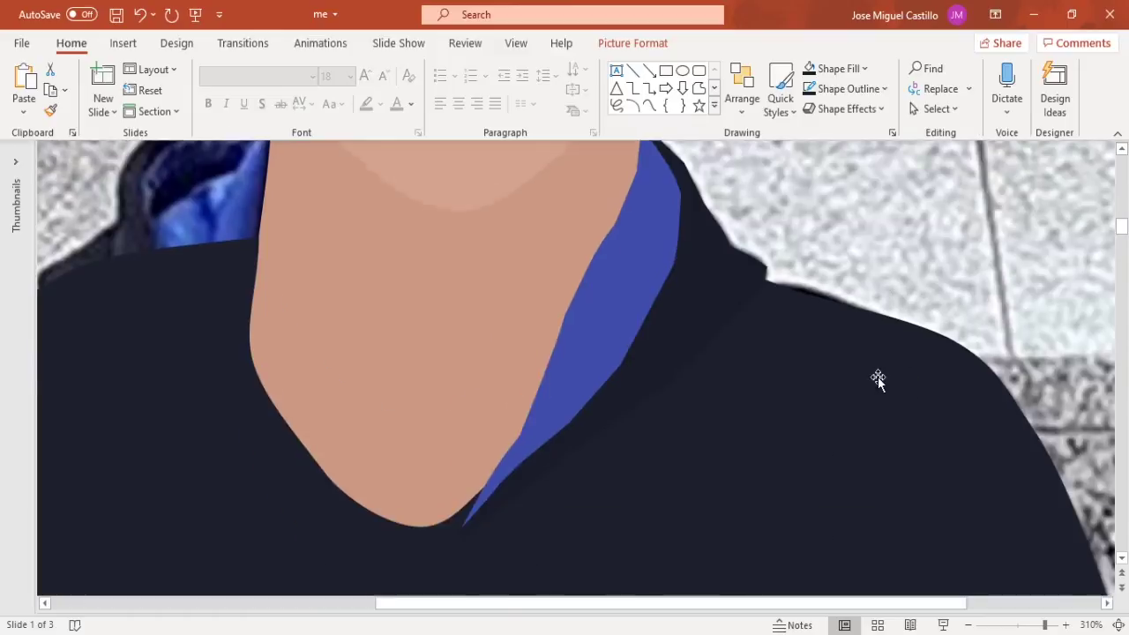
scroll(897, 378, down, 3)
scroll(895, 392, up, 7)
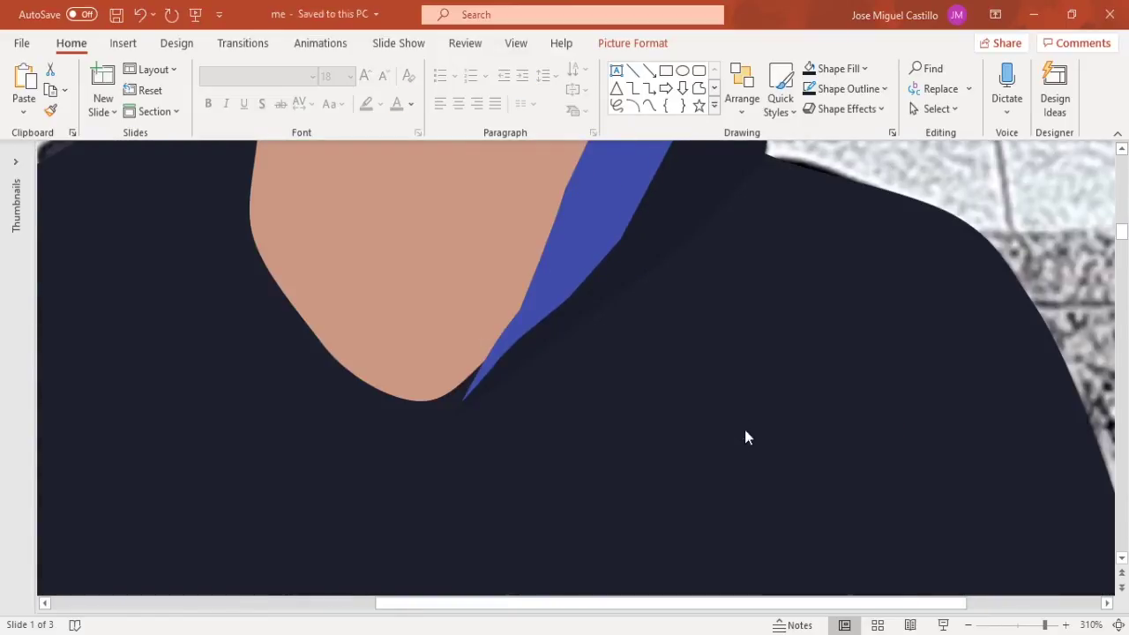
scroll(571, 503, left, 5)
Trace a four-point left collar lining piece, then delete it
click(617, 105)
click(432, 205)
click(415, 520)
click(305, 393)
click(291, 304)
key(Delete)
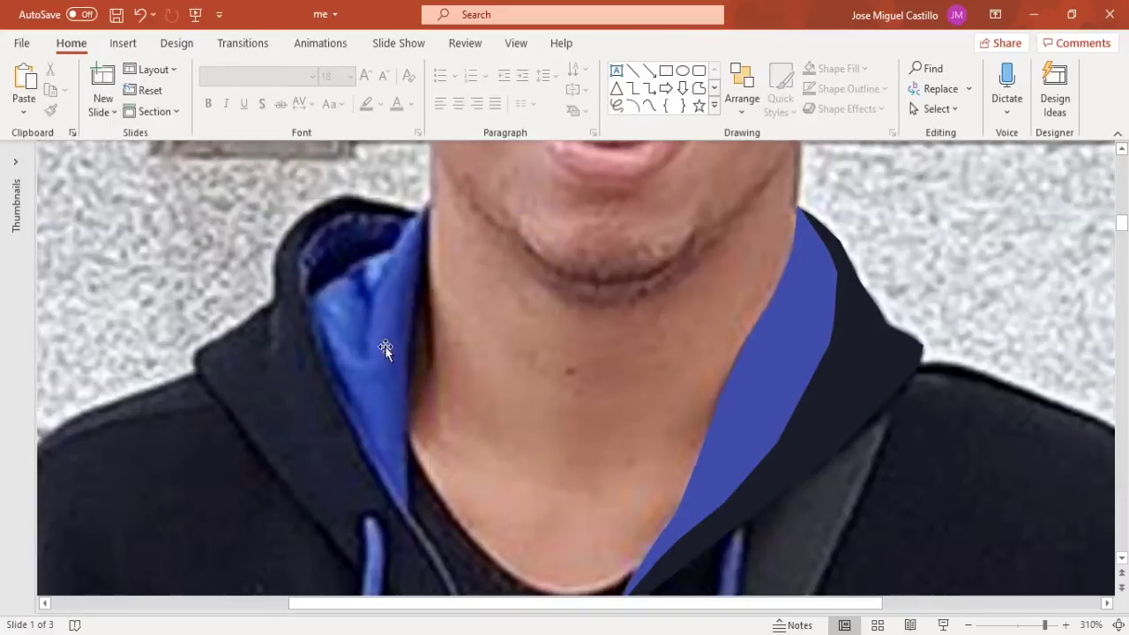
Restore the deleted left collar lining and pick Freeform: Shape for the hood edge
key(ctrl+z)
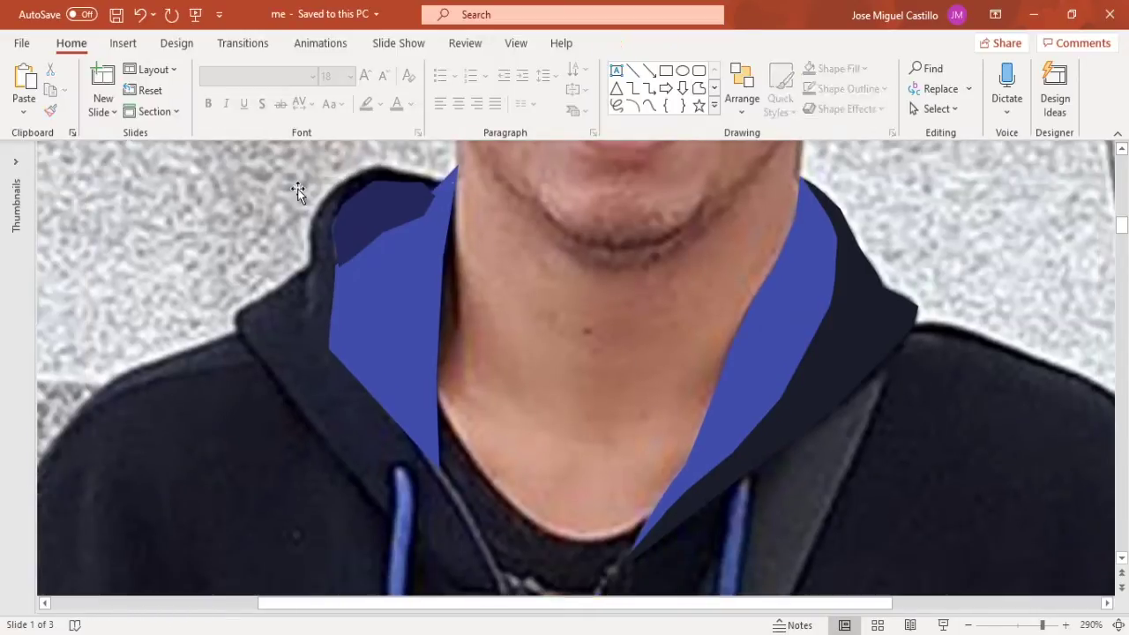
click(699, 88)
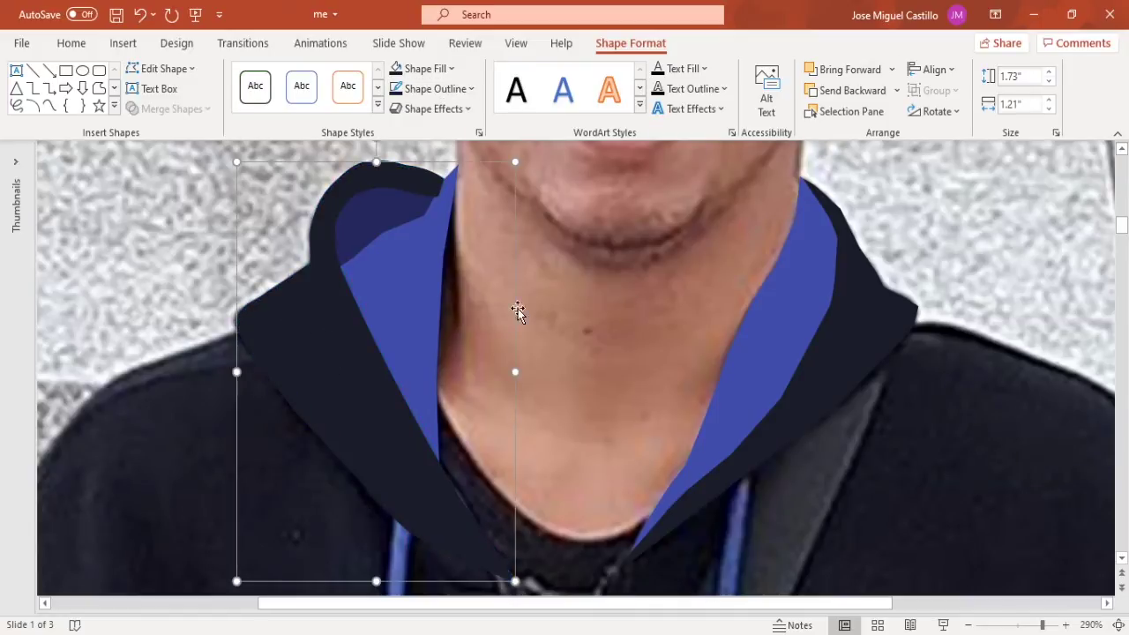
Bend the blue lapel's lower edge to fit the photo, then undo the inner collar tweak
click(428, 255)
drag(381, 236, 396, 220)
click(501, 234)
scroll(439, 244, up, 5)
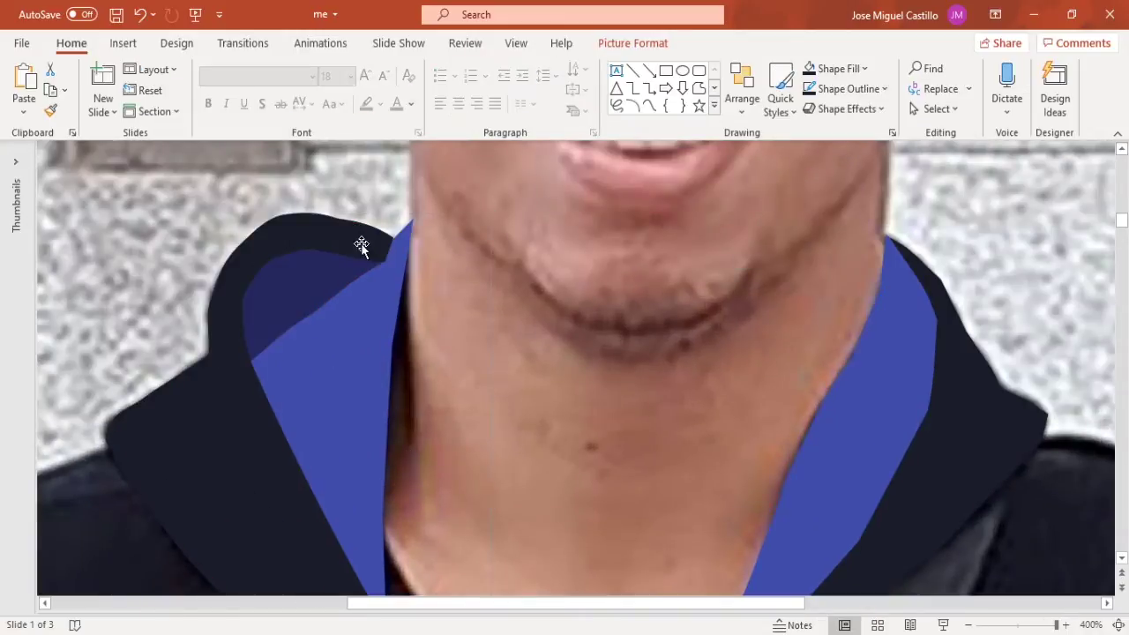
key(ctrl+z)
key(ctrl+z)
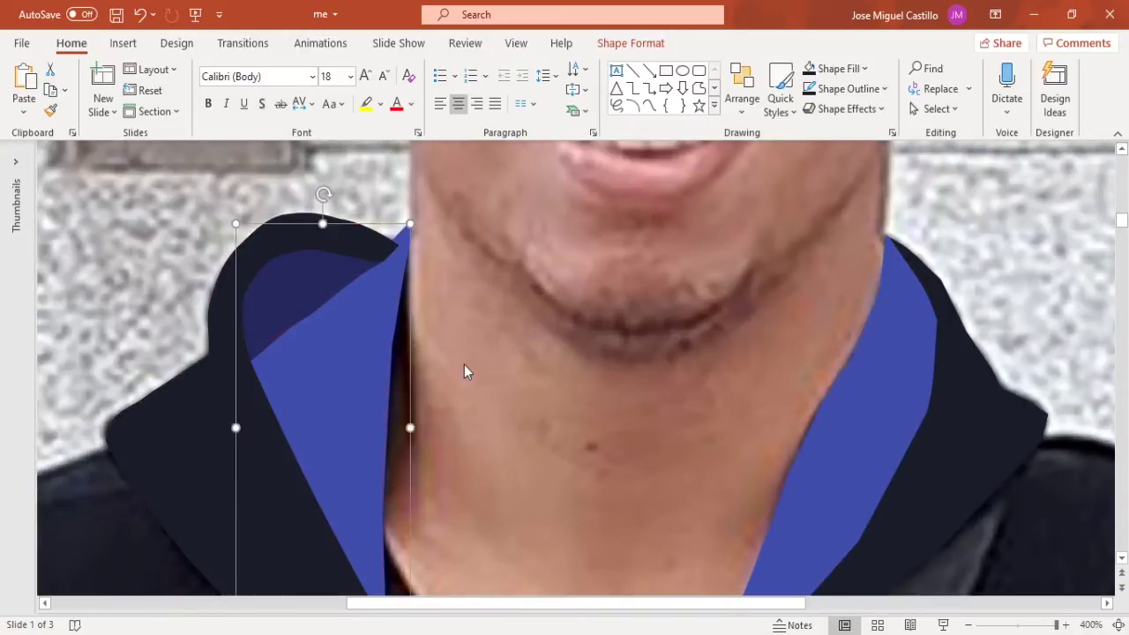
click(421, 290)
scroll(671, 477, down, 10)
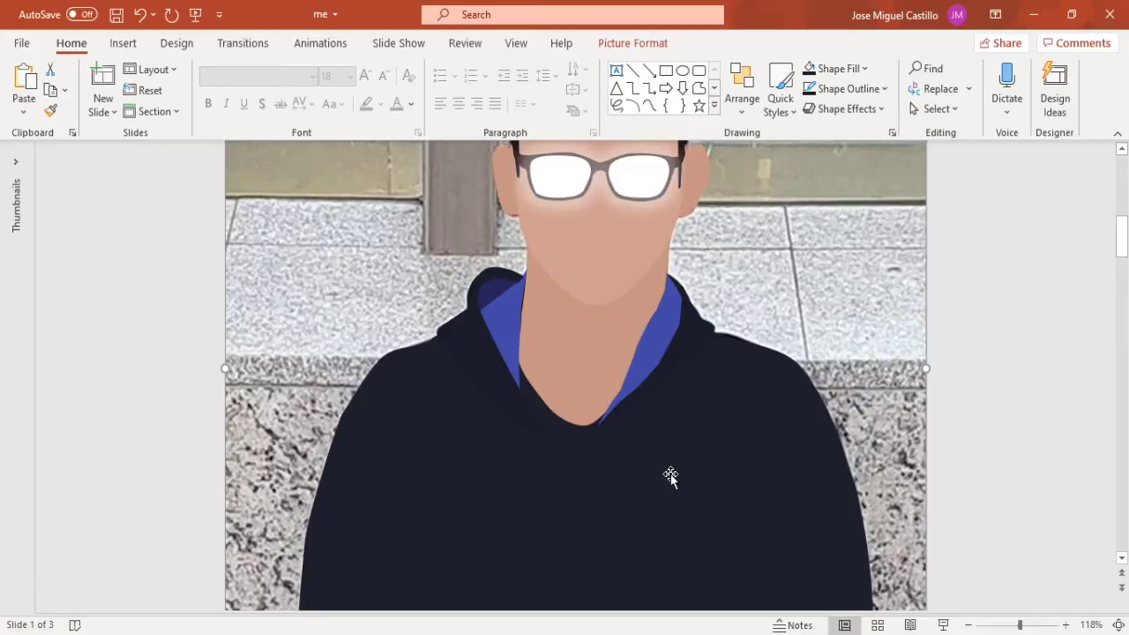
Edit points on the left lapel, hood and both collar shapes, reshaping the left collar's lower edge
scroll(823, 428, up, 8)
click(434, 303)
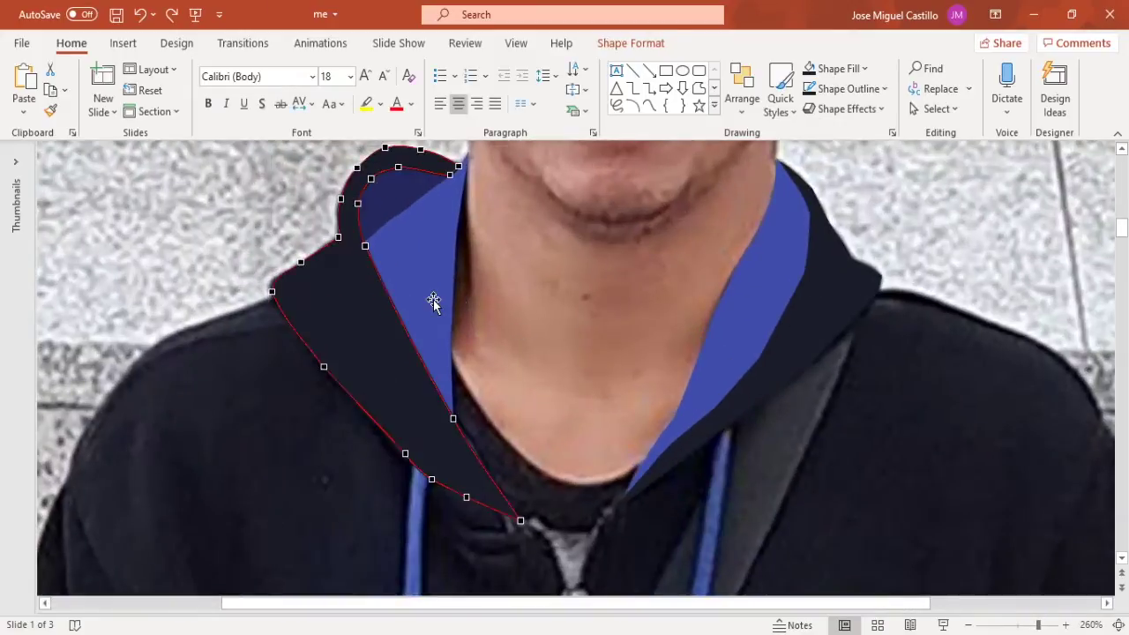
scroll(923, 383, down, 3)
click(451, 290)
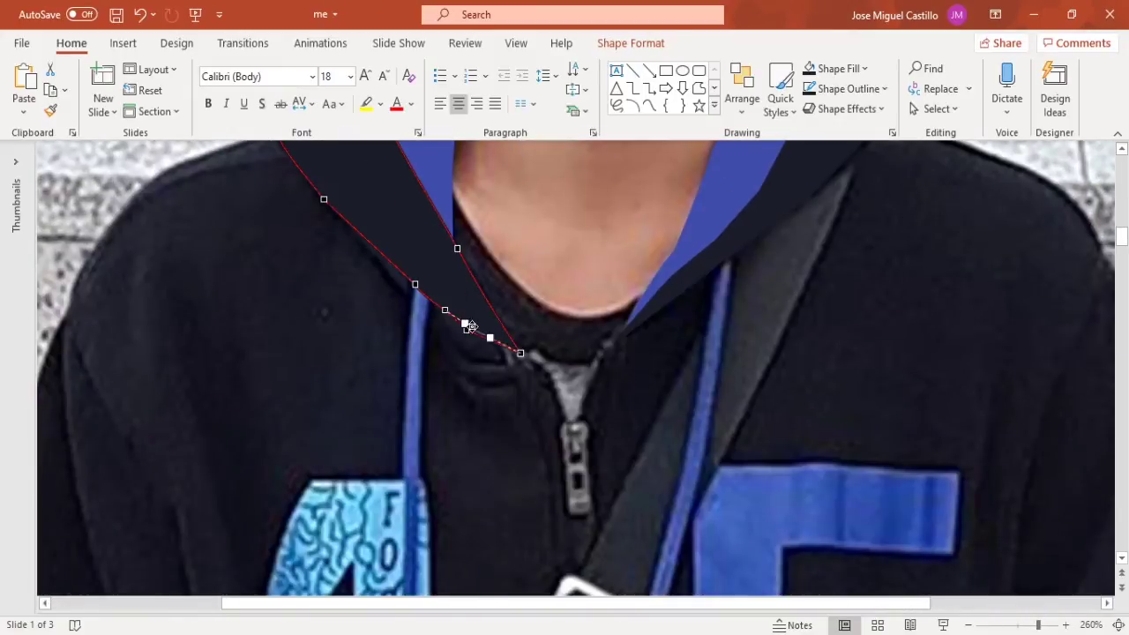
click(616, 346)
click(577, 386)
drag(529, 328, 534, 324)
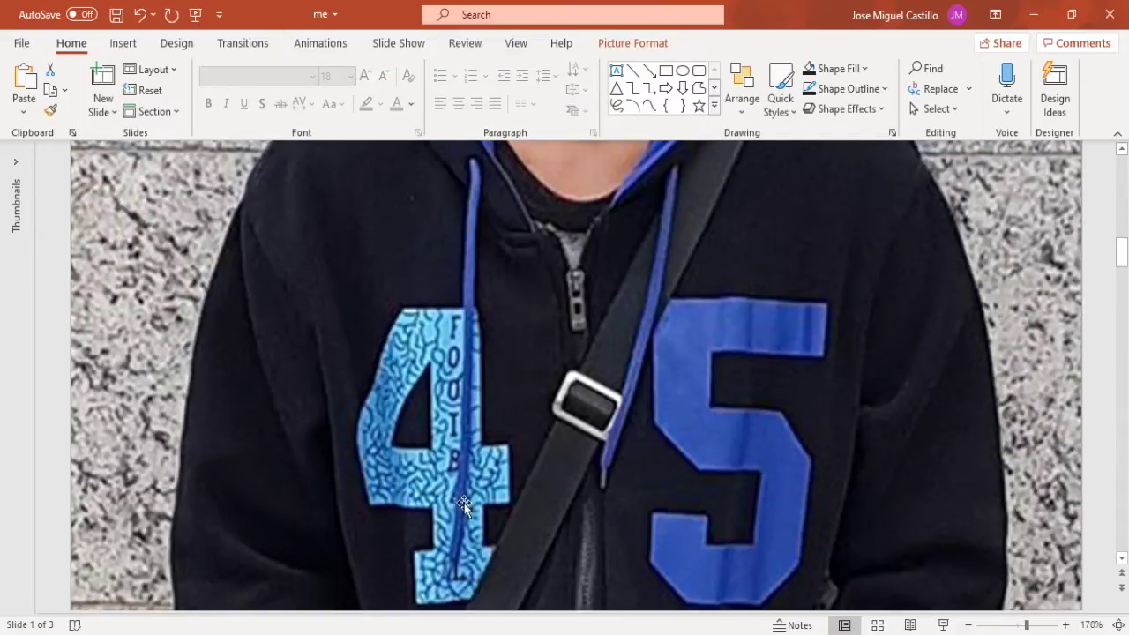
Trace the thin blue drawstring strips with Freeform, adding a small piece at the string end
click(698, 88)
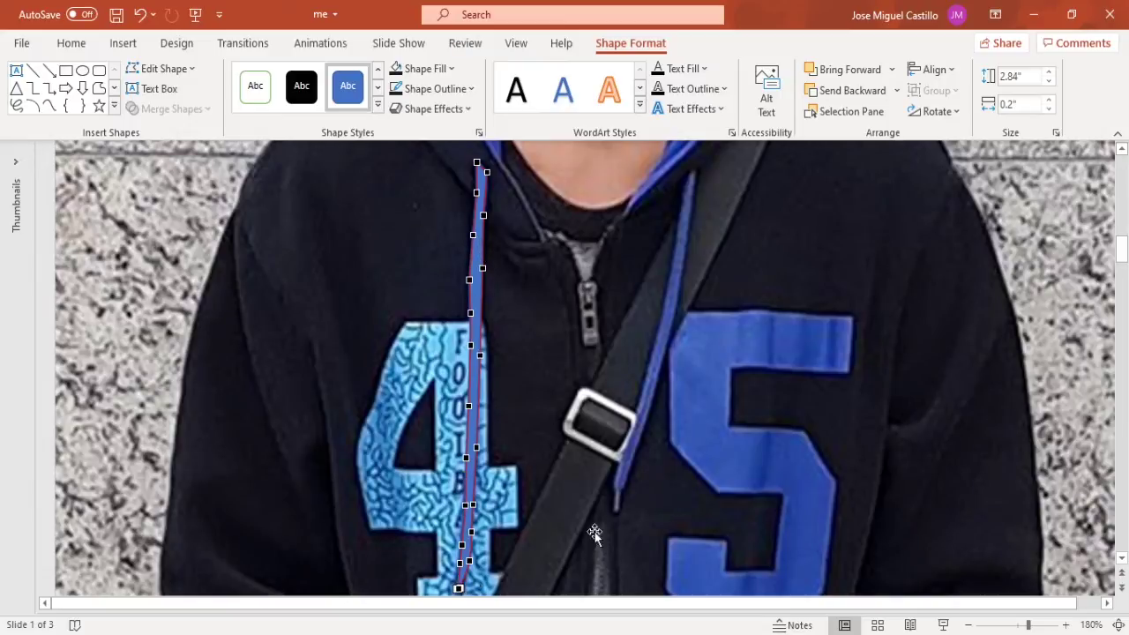
scroll(545, 305, up, 8)
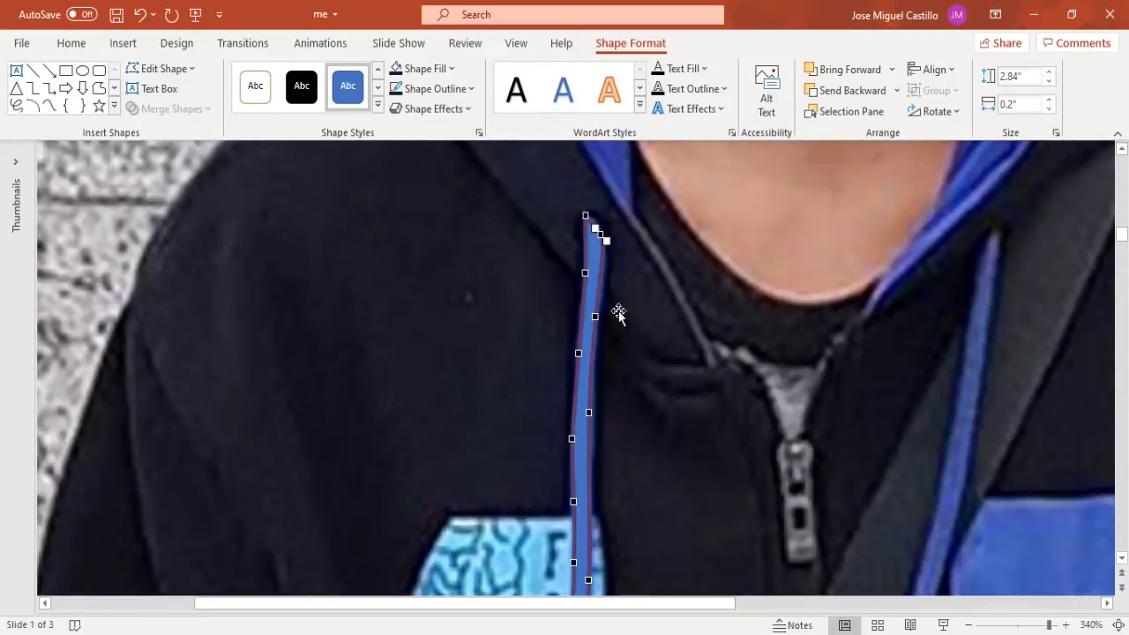
scroll(621, 398, down, 4)
scroll(608, 415, down, 3)
scroll(594, 429, down, 3)
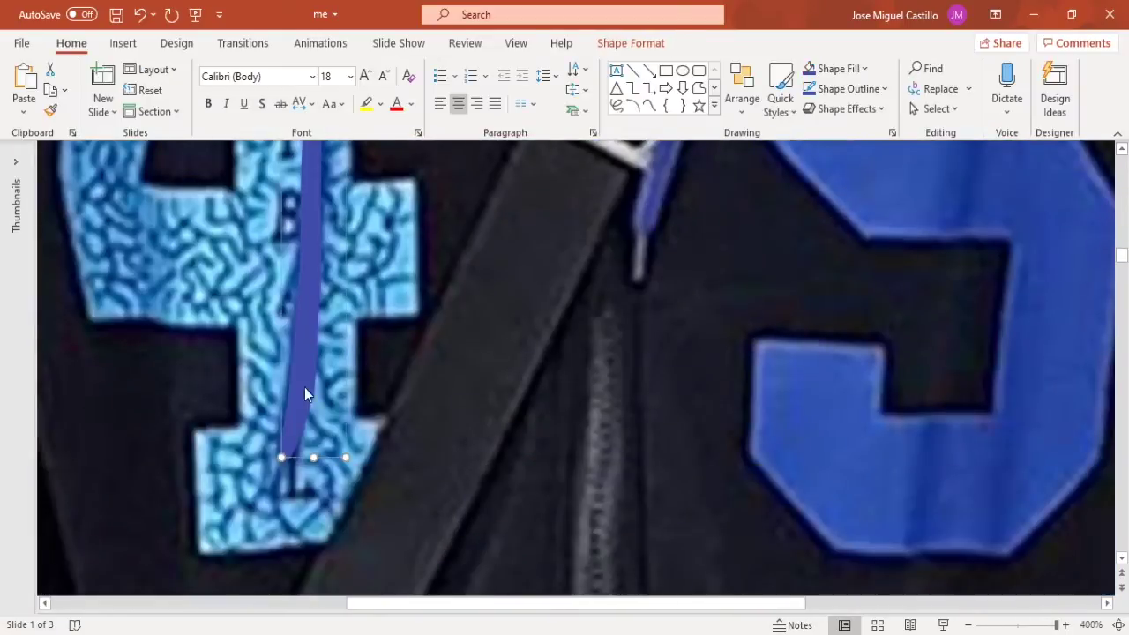
click(311, 456)
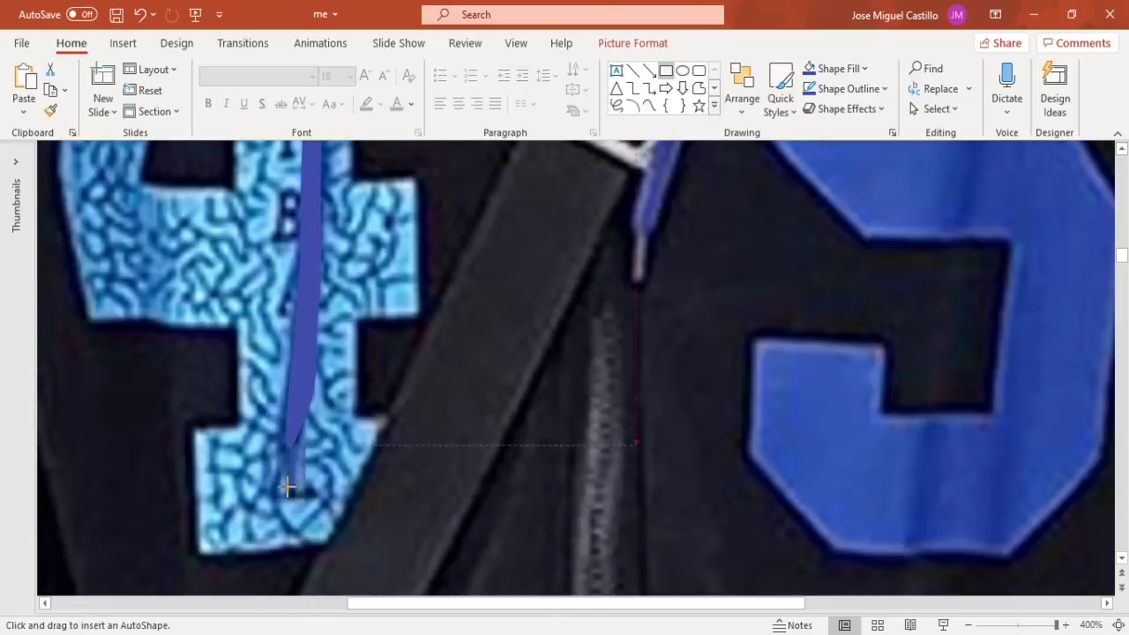
drag(287, 486, 279, 492)
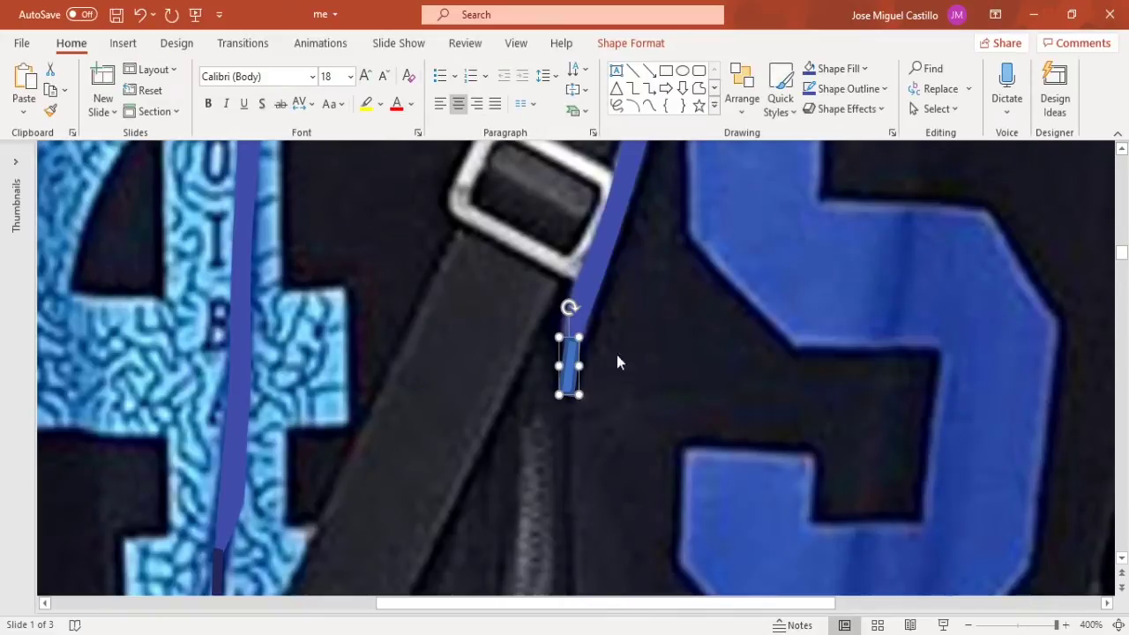
click(599, 370)
click(569, 340)
click(598, 309)
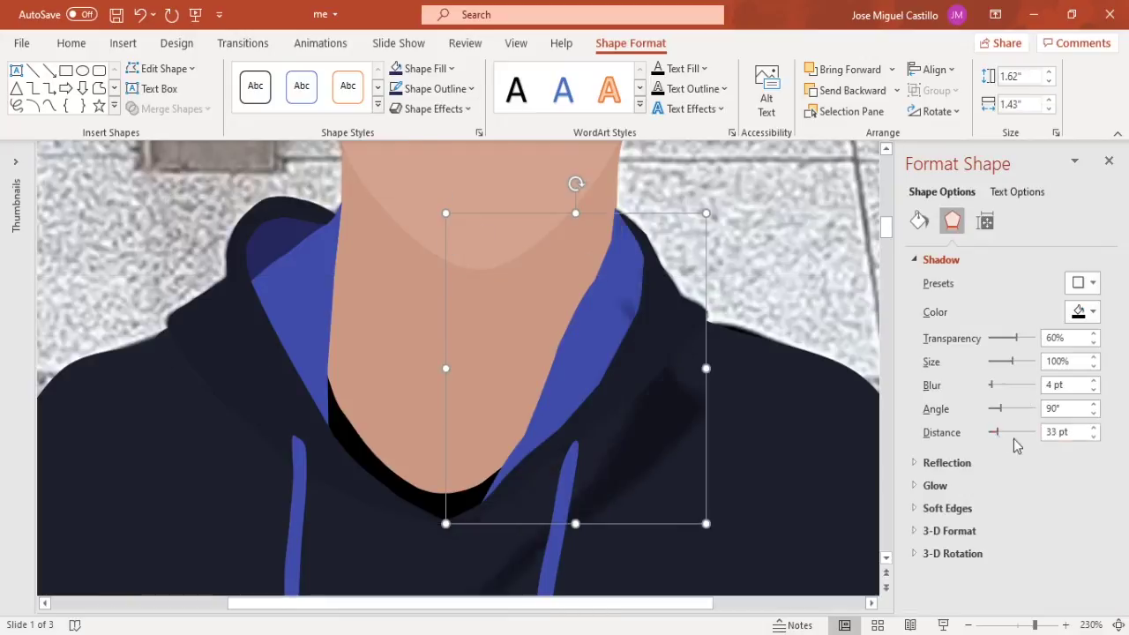
Set the neck shadow's distance, then select the shape behind the neck
click(1048, 433)
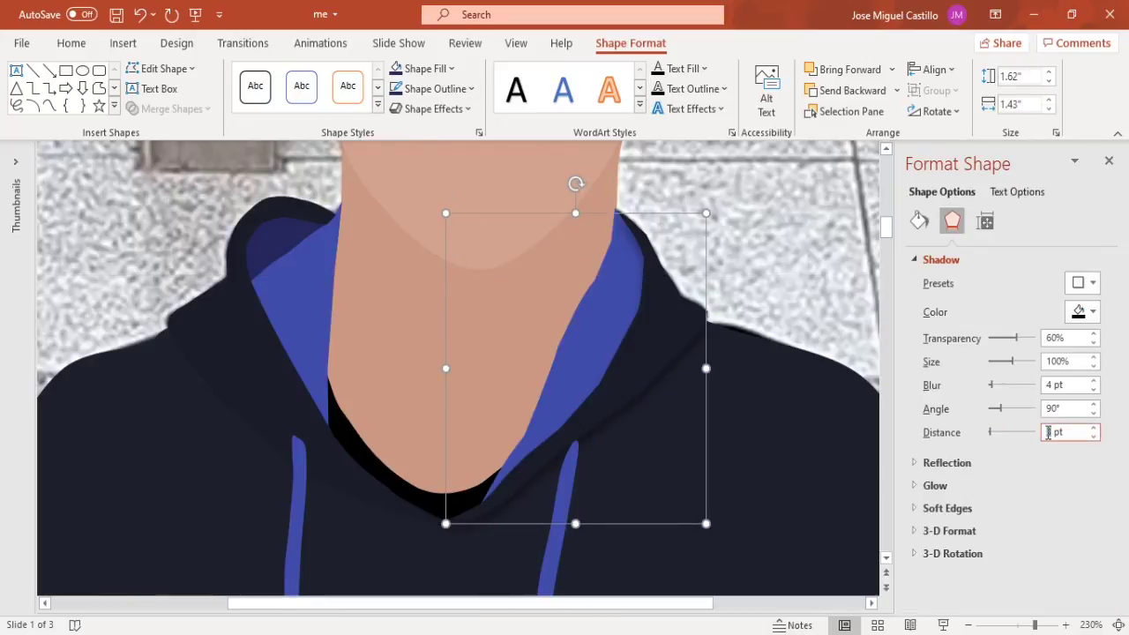
click(214, 370)
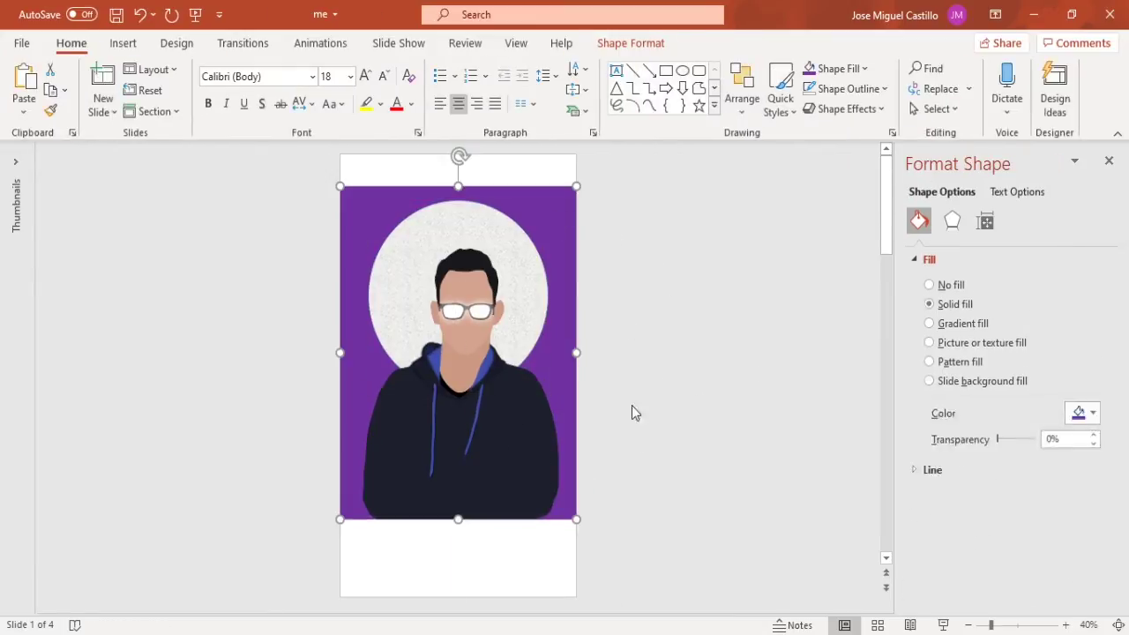
Move the textured circle behind the head off to the right
click(620, 51)
scroll(997, 377, down, 3)
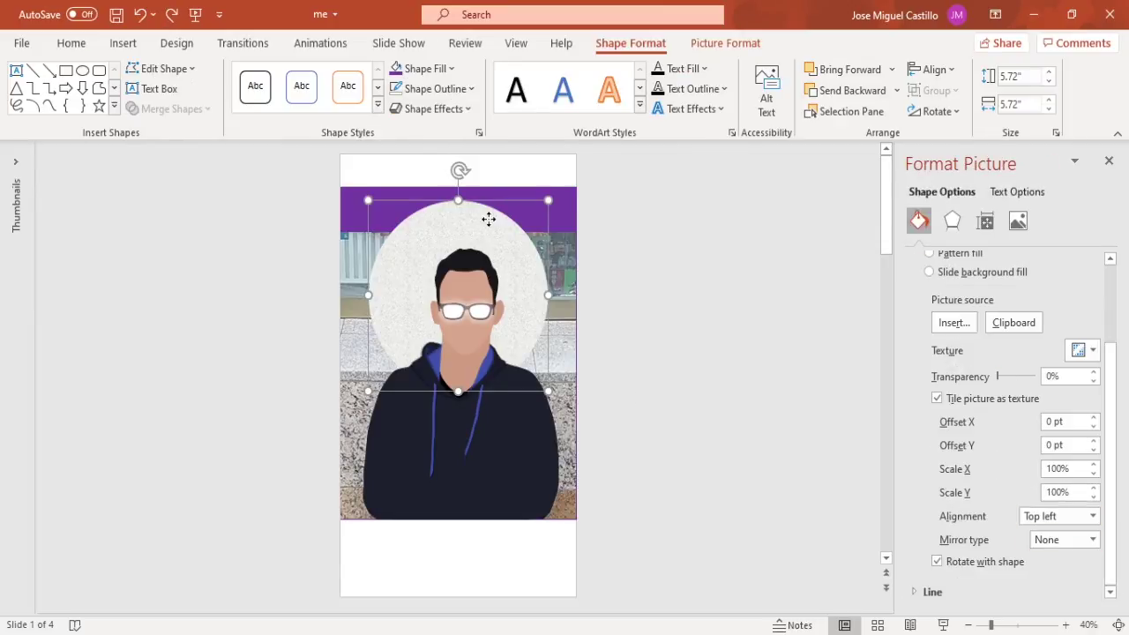
drag(504, 285, 797, 266)
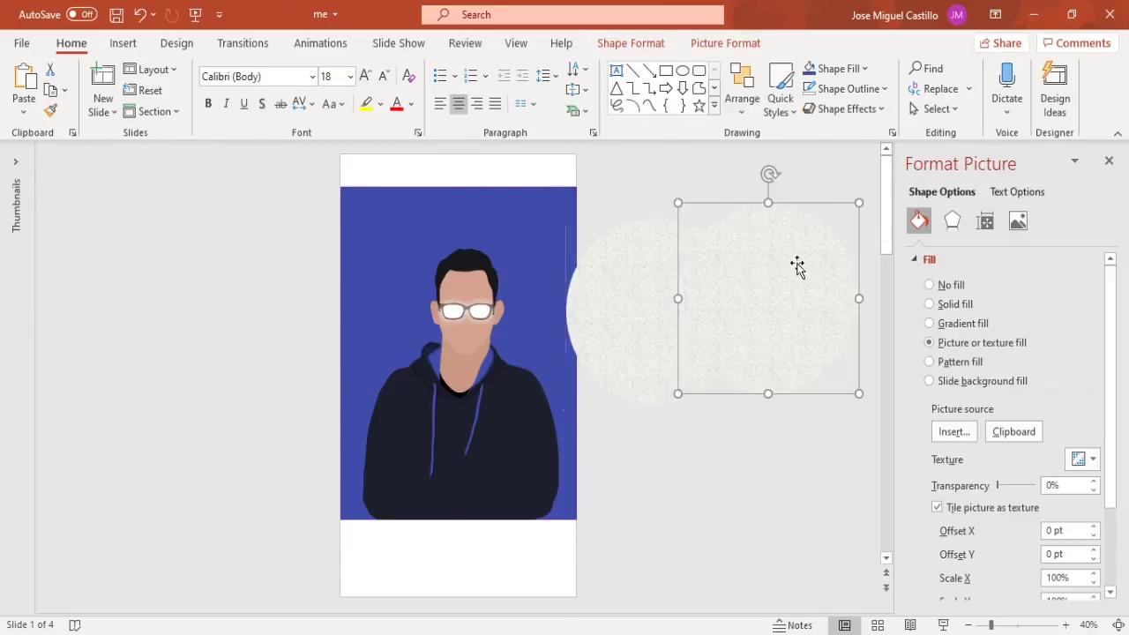
Give the circle a radial gradient with a dark blue stop at 50% transparency, then move it upper left
click(618, 49)
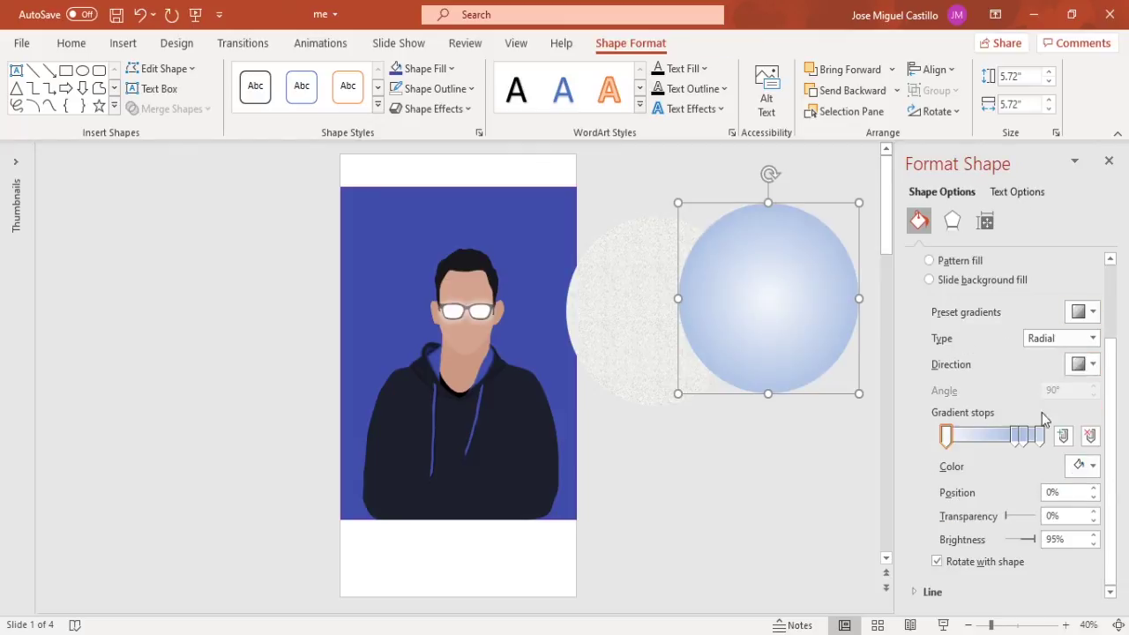
click(1079, 466)
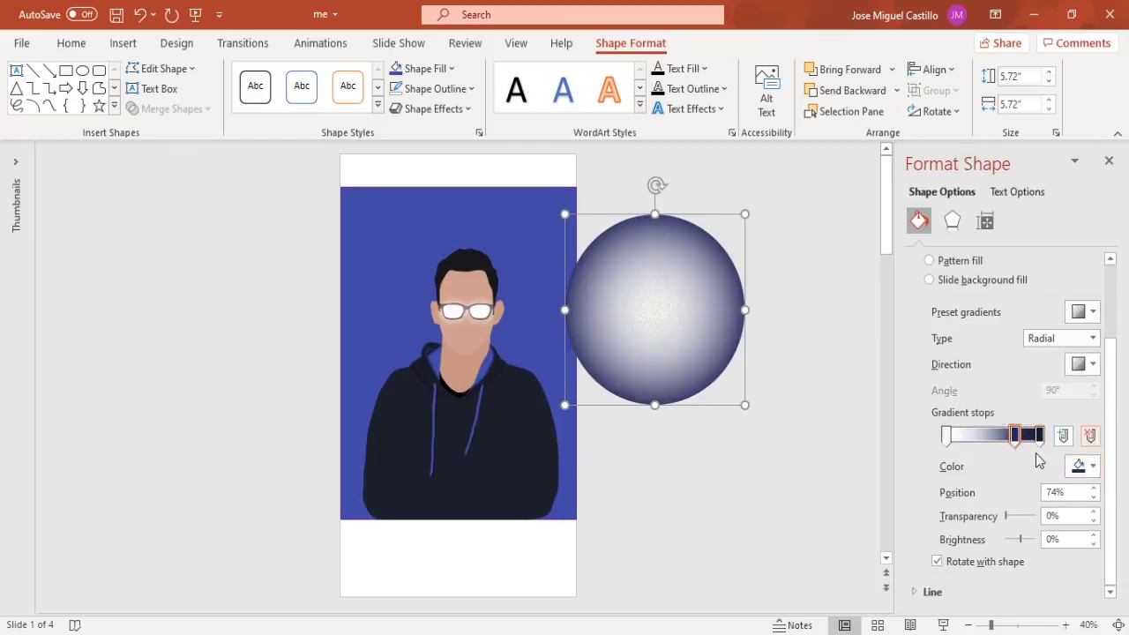
text(100)
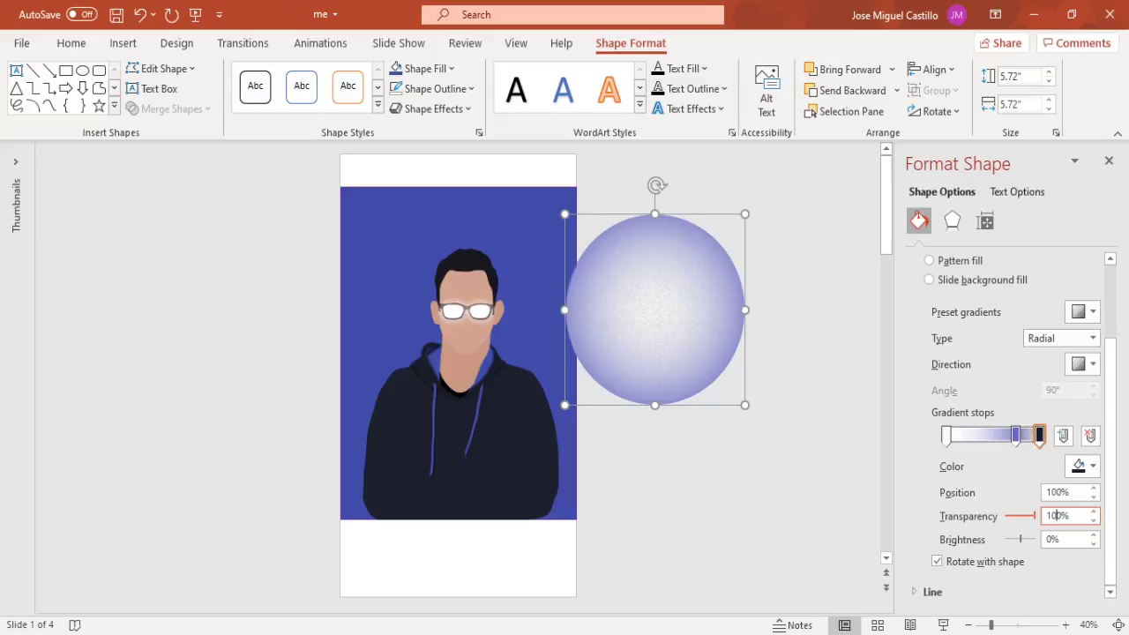
drag(1016, 435, 985, 435)
triple_click(1067, 516)
text(50)
key(Return)
click(946, 435)
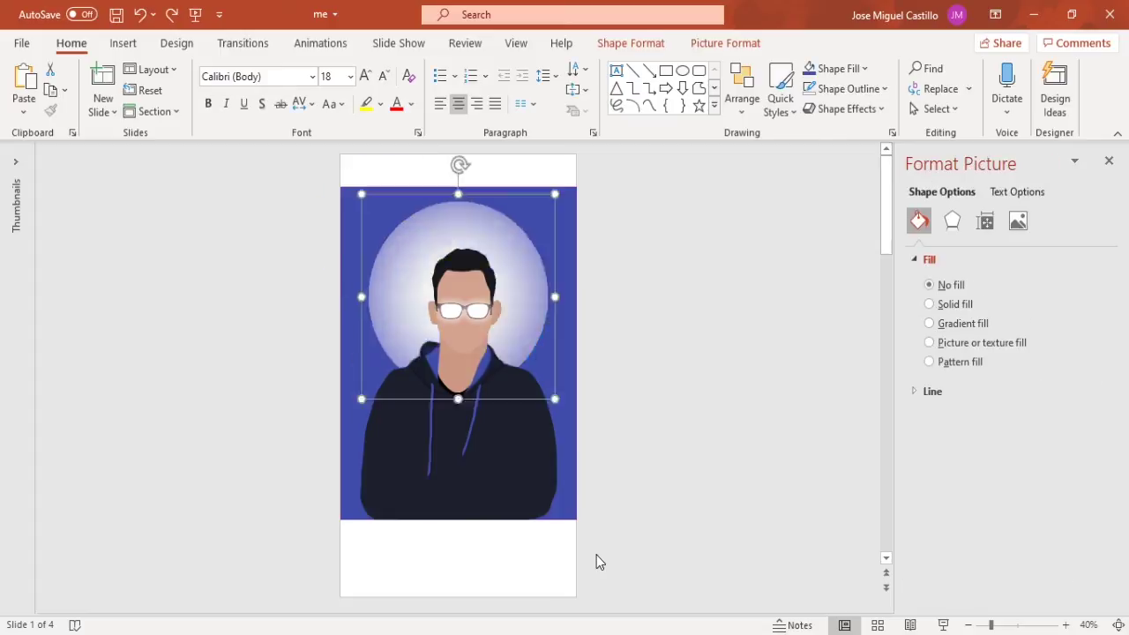
drag(440, 244, 359, 194)
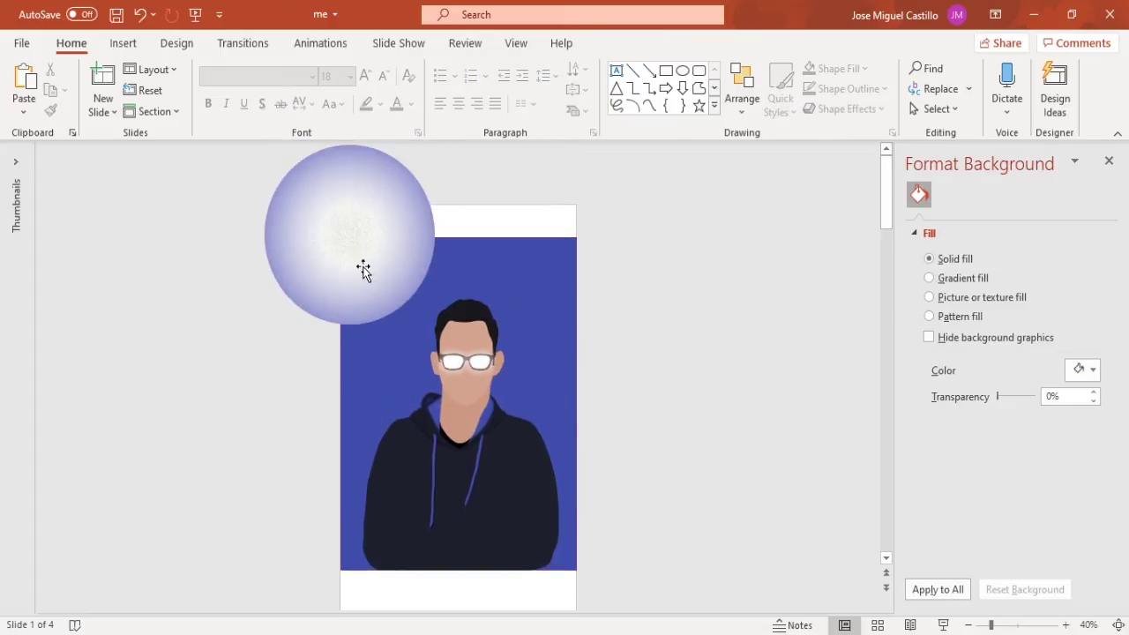